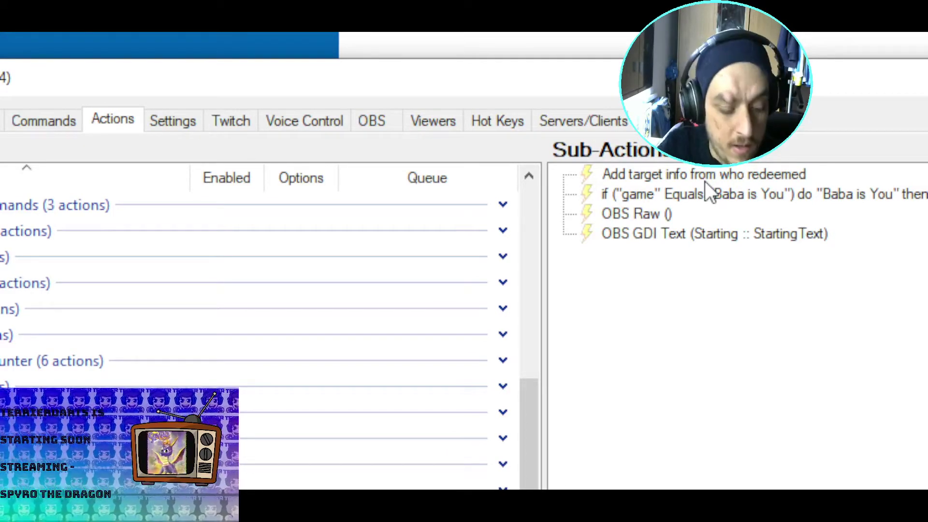
# Step: Review the condition and OBS sub-actions of the Text action, and test the OBS GDI Text sub-action for StartingText
pyautogui.click(699, 189)
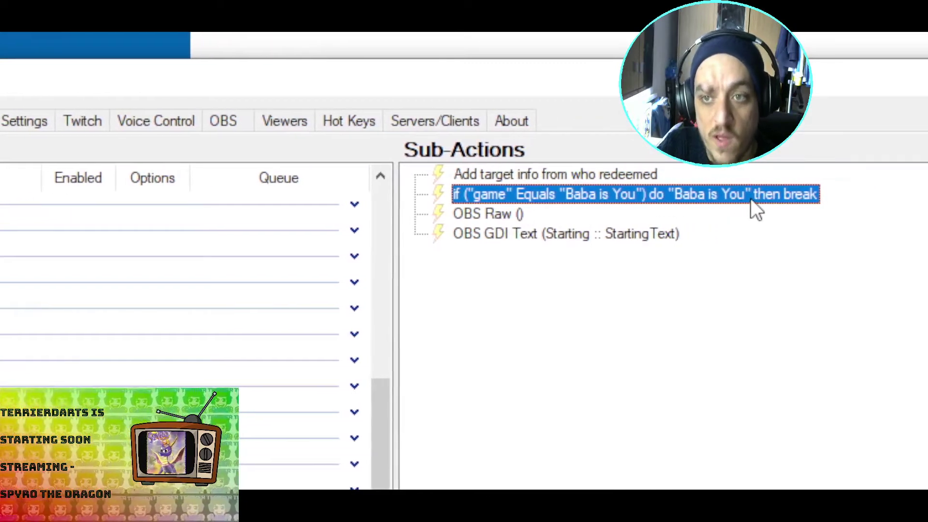
pyautogui.click(473, 215)
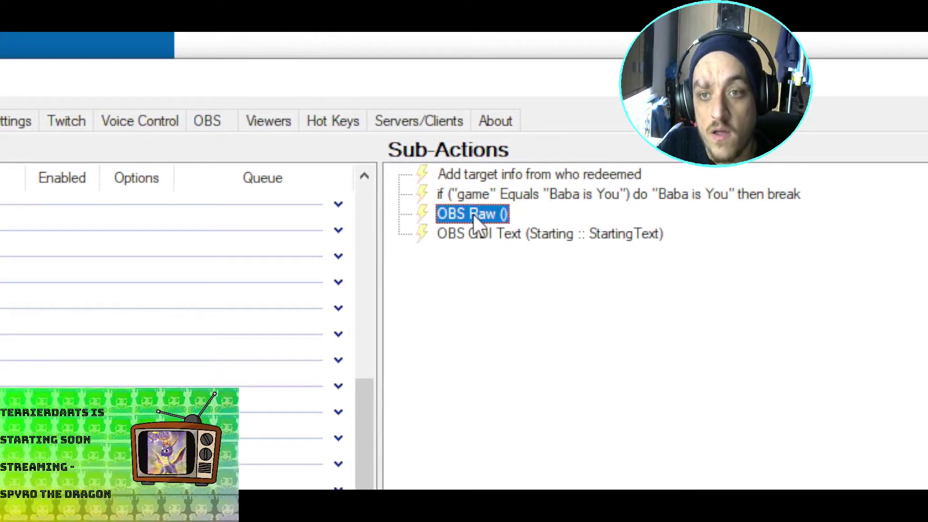
pyautogui.click(501, 237)
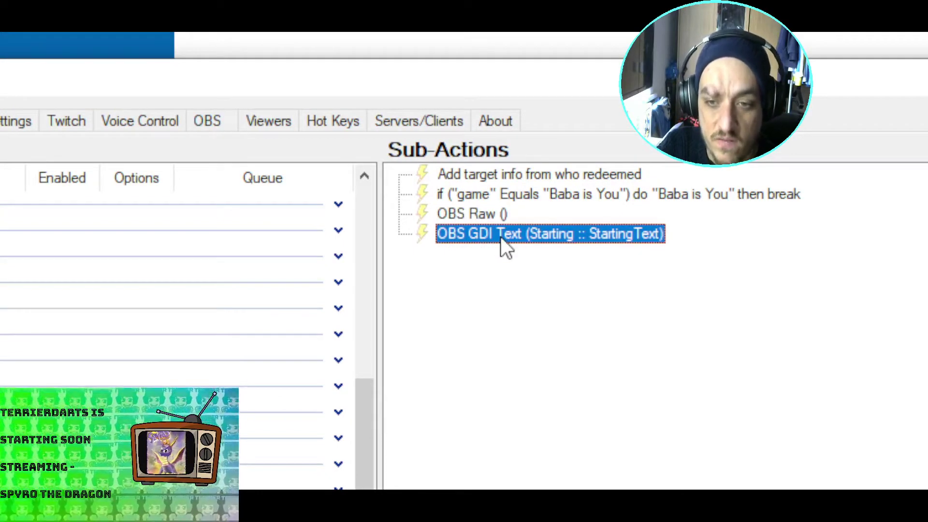
pyautogui.doubleClick(501, 237)
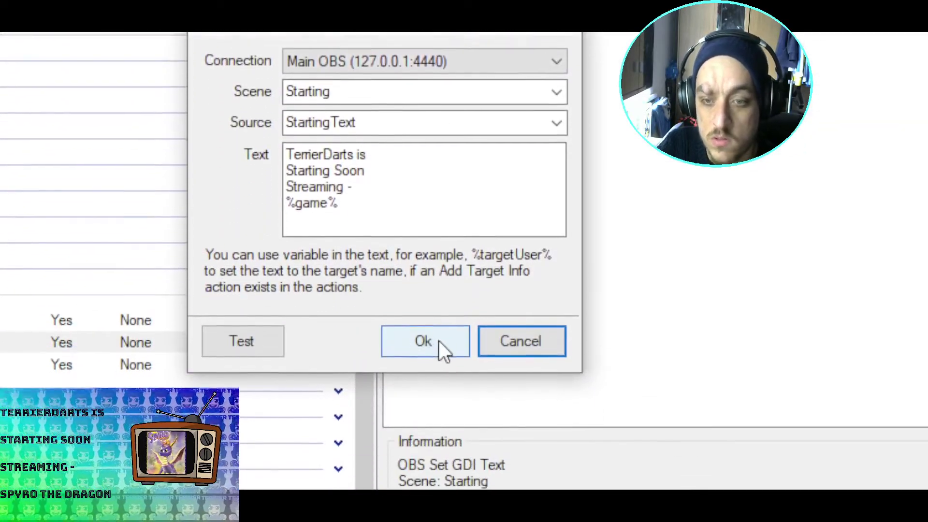
pyautogui.click(223, 390)
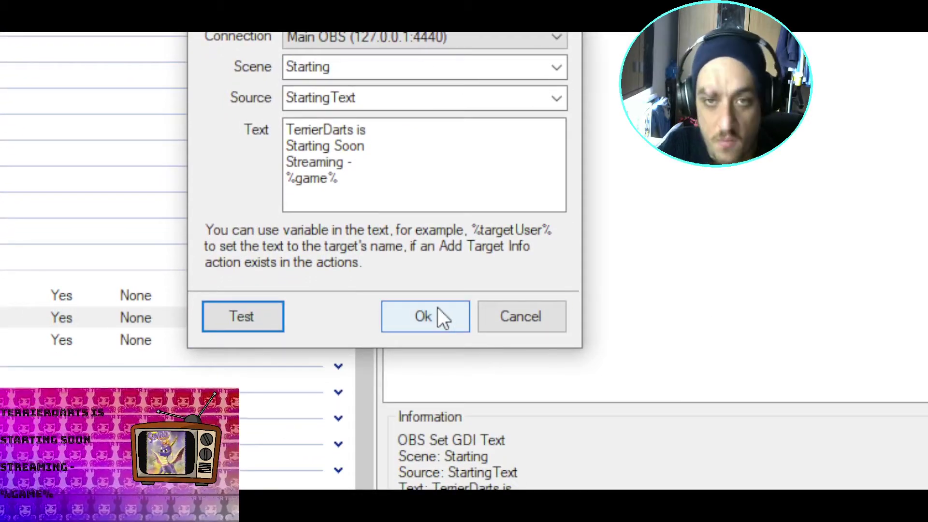
pyautogui.click(437, 309)
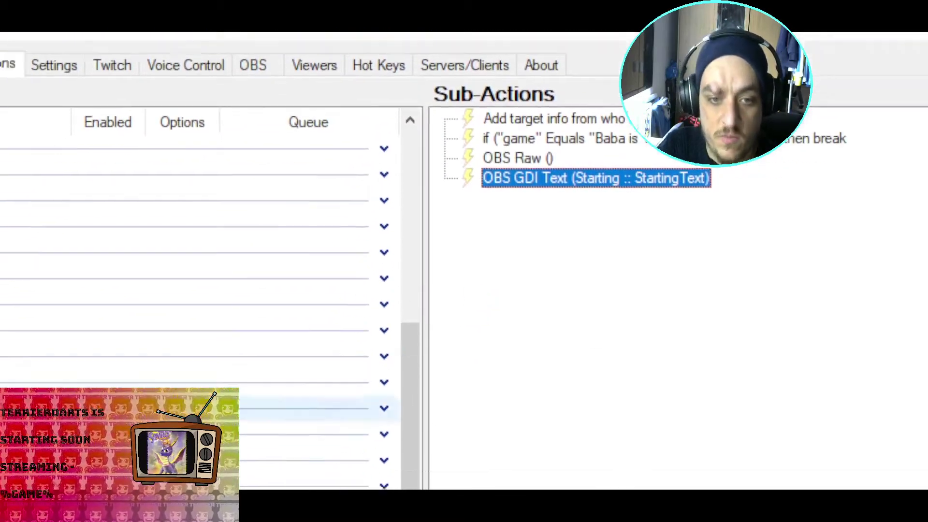
# Step: Open the OBS Raw sub-action of the Baba is You action and test its text-properties request on Main OBS
pyautogui.click(59, 333)
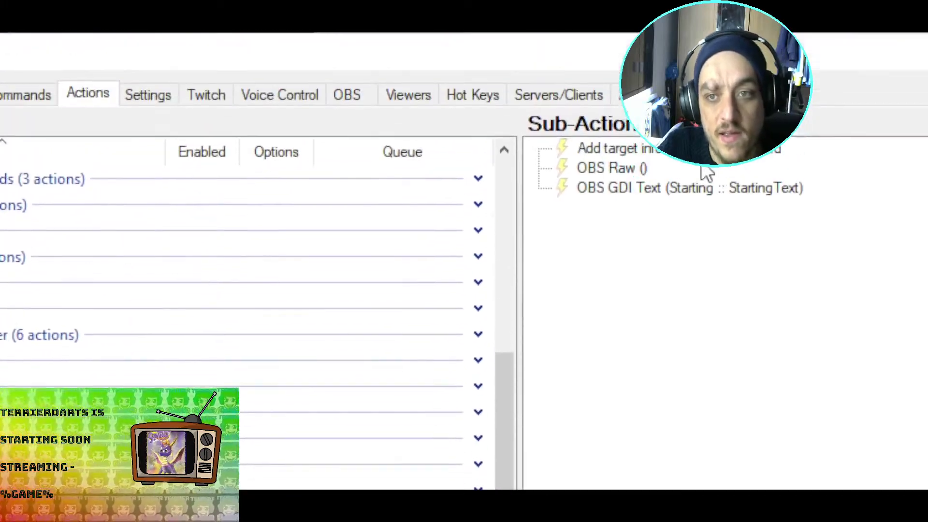
pyautogui.click(701, 183)
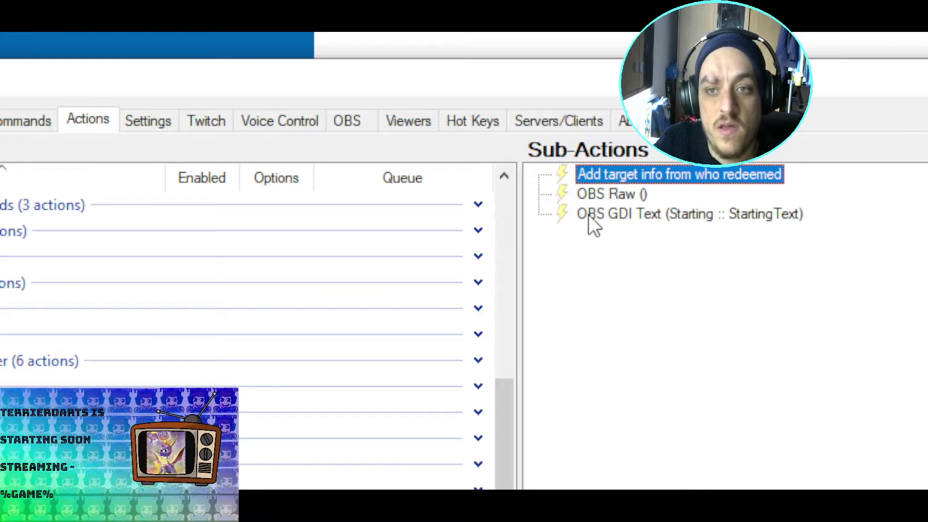
pyautogui.click(610, 196)
pyautogui.doubleClick(610, 196)
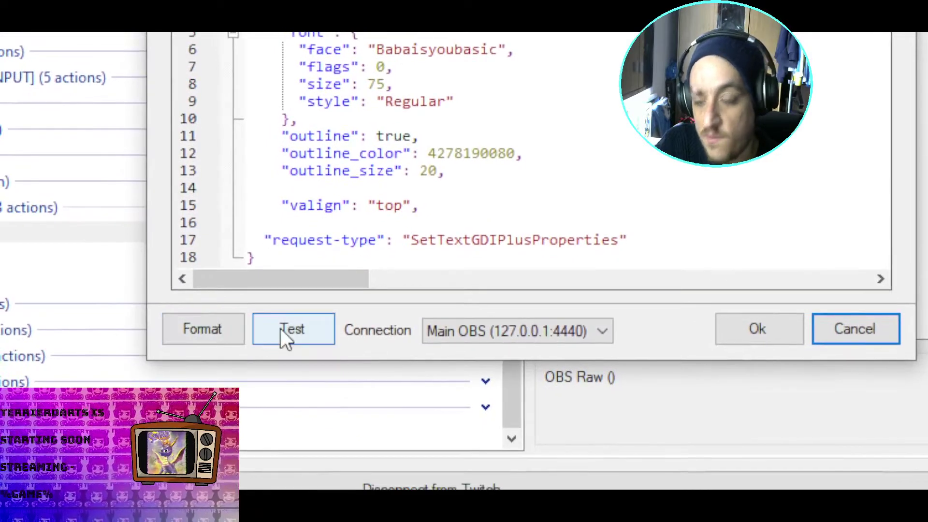
pyautogui.click(272, 426)
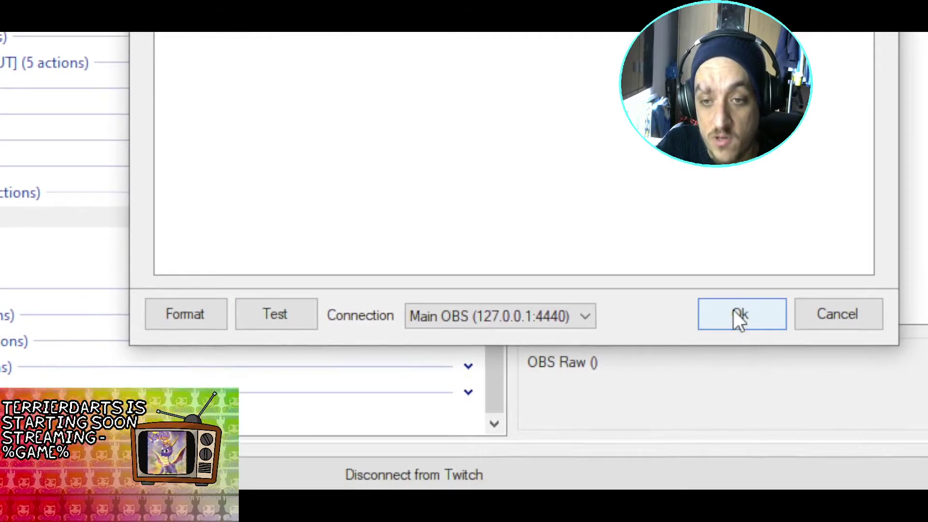
pyautogui.click(734, 316)
# Step: Test the Baba is You action's OBS GDI Text sub-action for the StartingText source
pyautogui.click(700, 209)
pyautogui.doubleClick(700, 209)
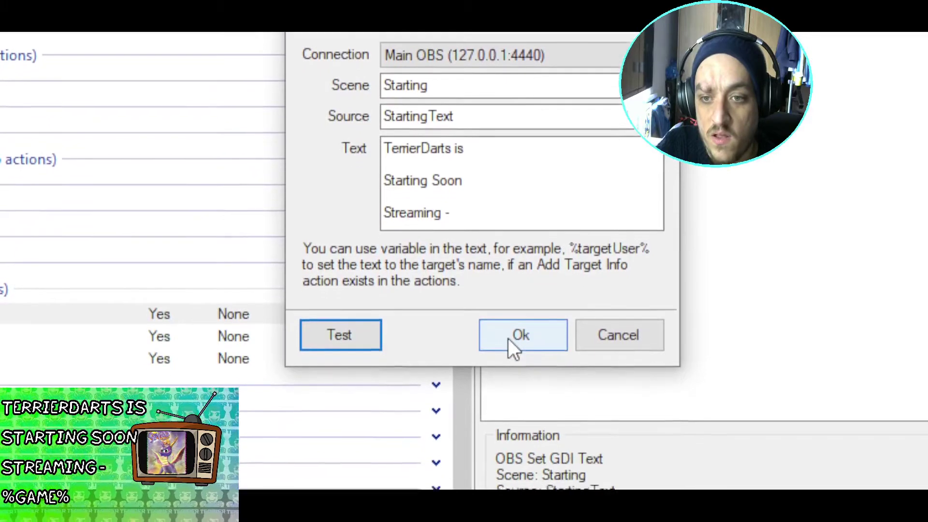
pyautogui.click(510, 339)
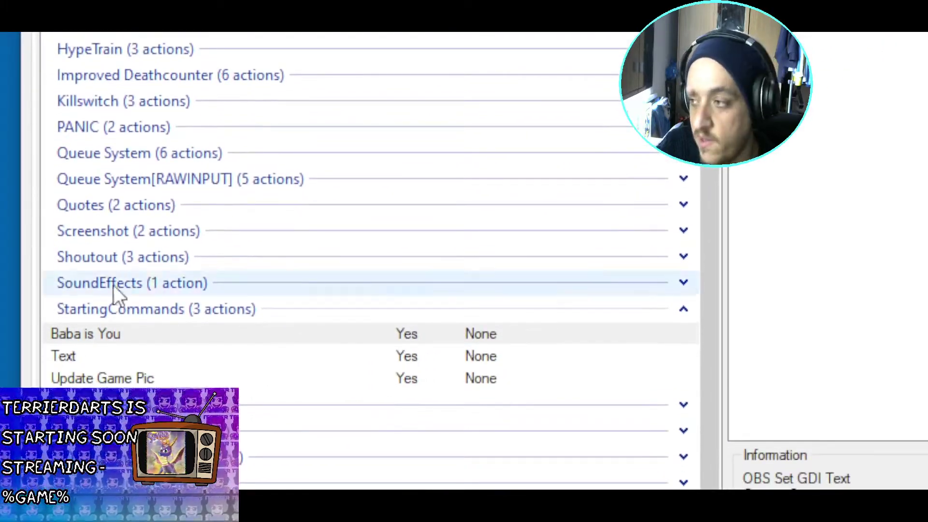
# Step: Duplicate the Baba is You action in the StartingCommands group and rename the copy Spyro The Dragon
pyautogui.rightClick(98, 316)
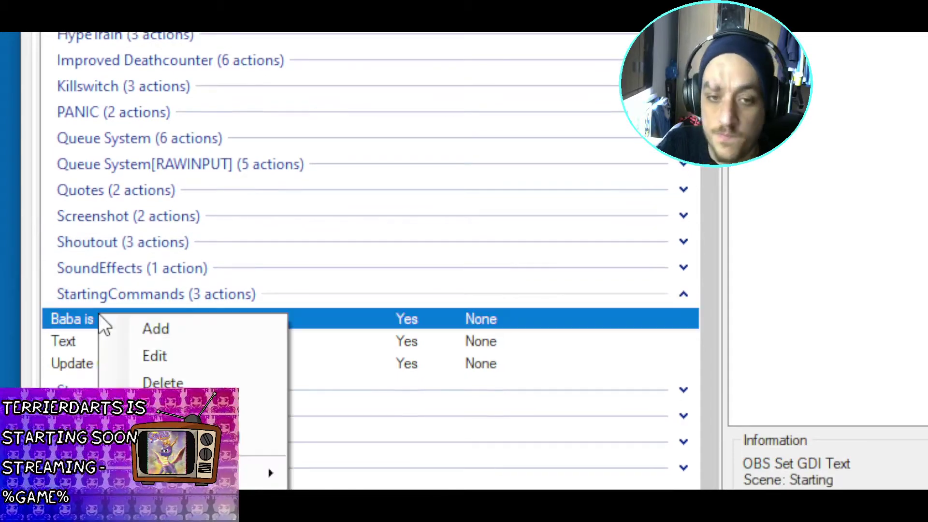
pyautogui.click(217, 343)
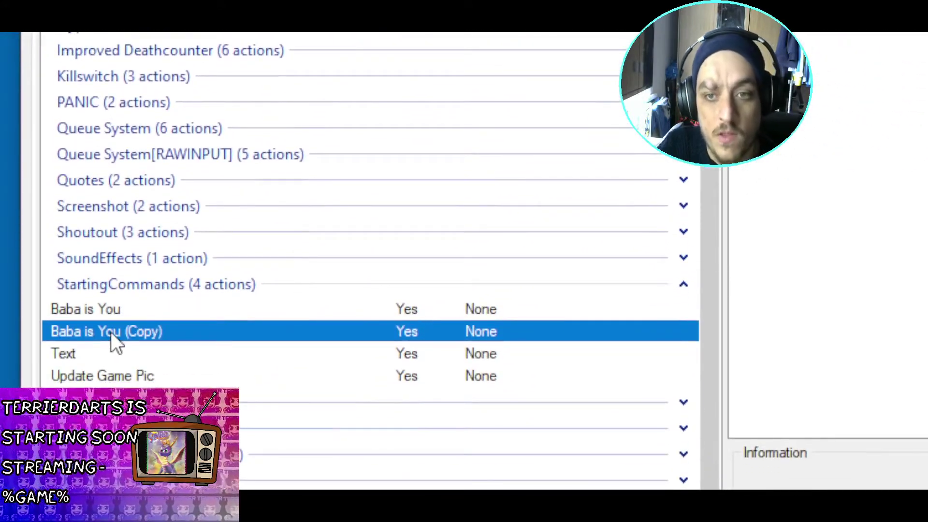
pyautogui.doubleClick(111, 332)
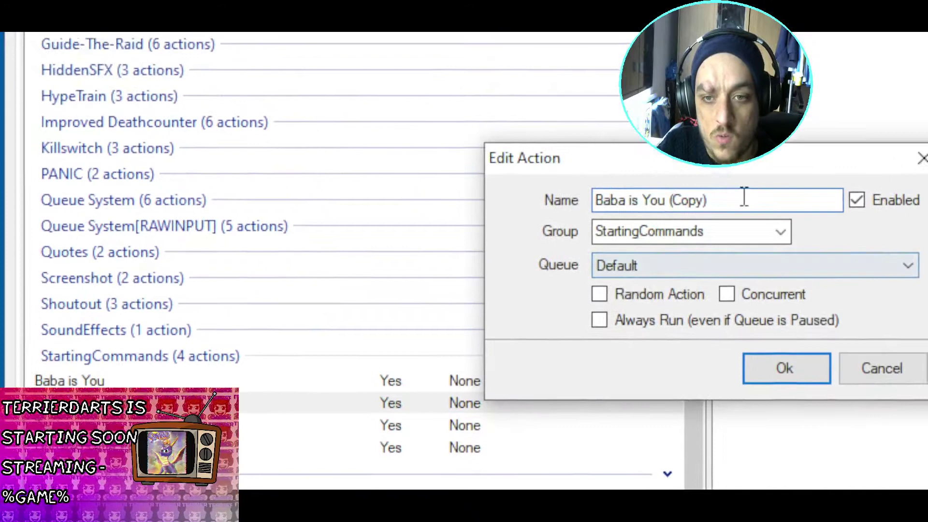
pyautogui.moveTo(745, 197); pyautogui.dragTo(462, 188)
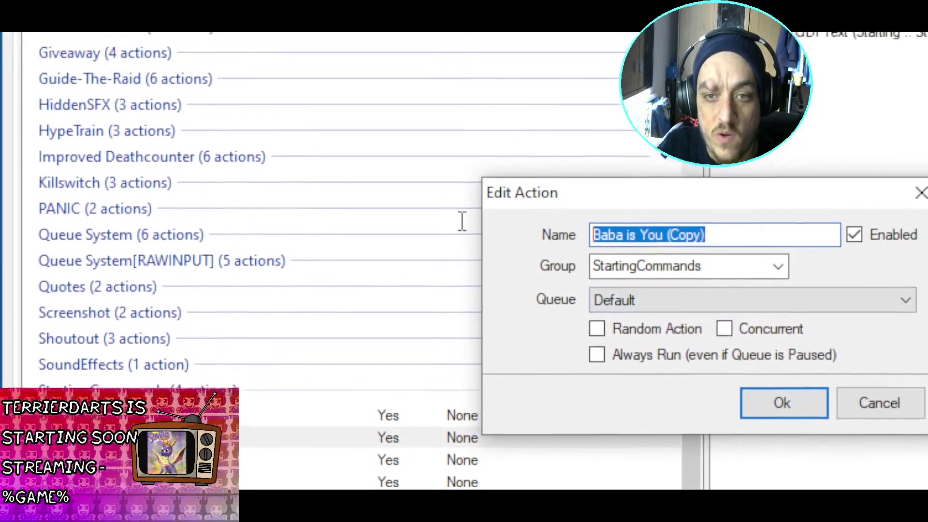
pyautogui.write('S')
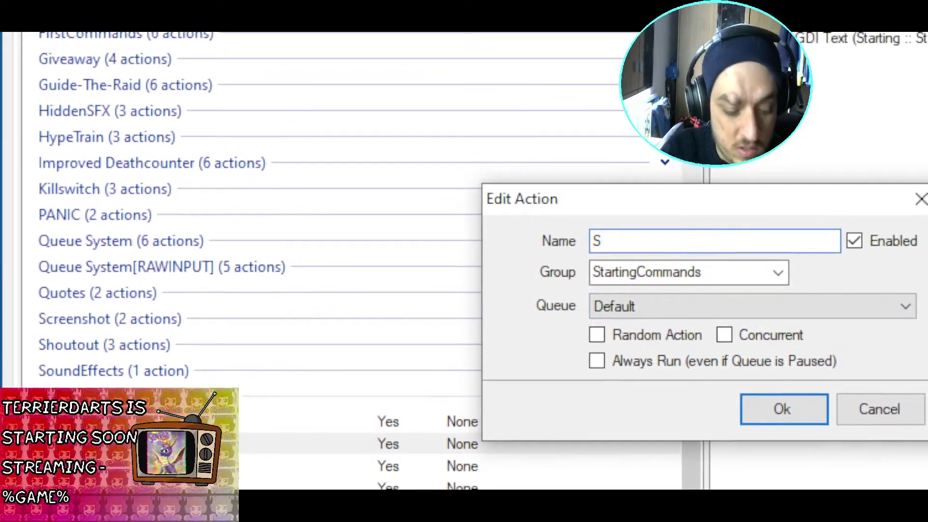
pyautogui.write('pyto')
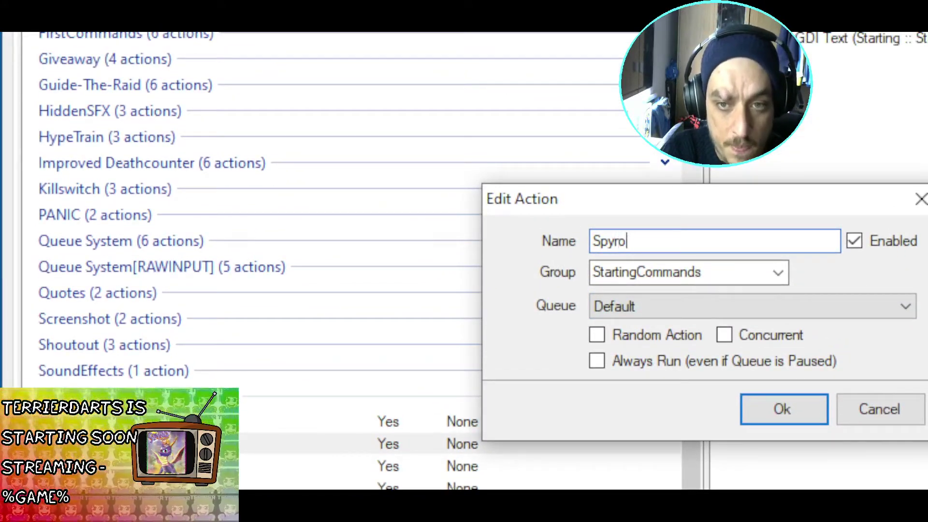
pyautogui.write(' The F')
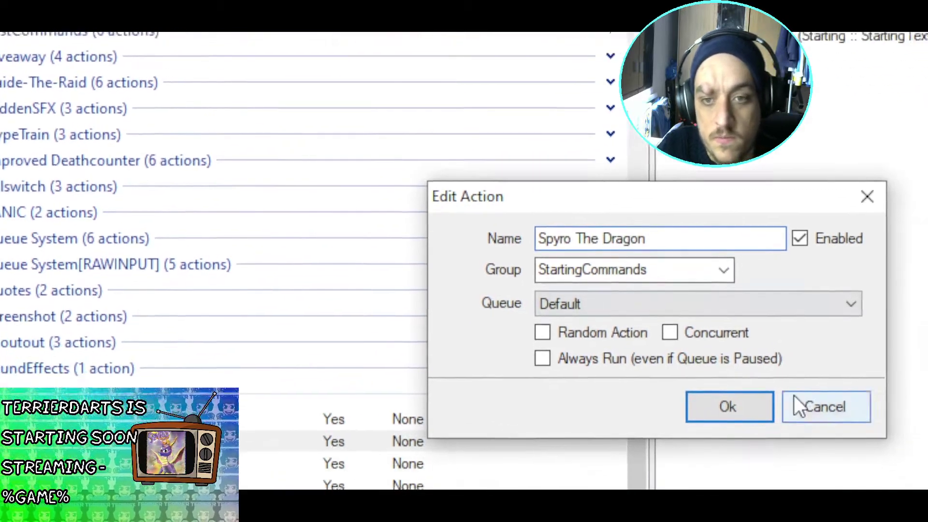
pyautogui.click(784, 409)
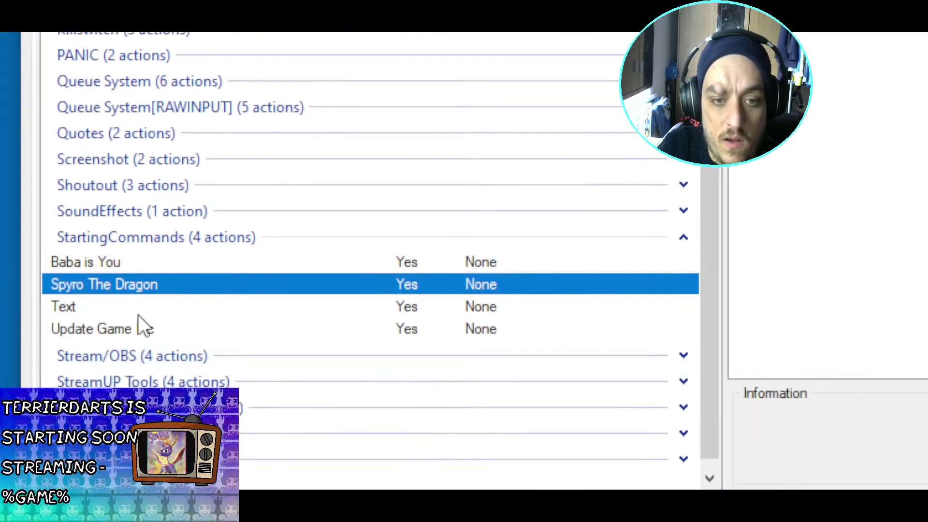
# Step: In the Text action, duplicate the if sub-action that compares game with Baba is You
pyautogui.click(81, 306)
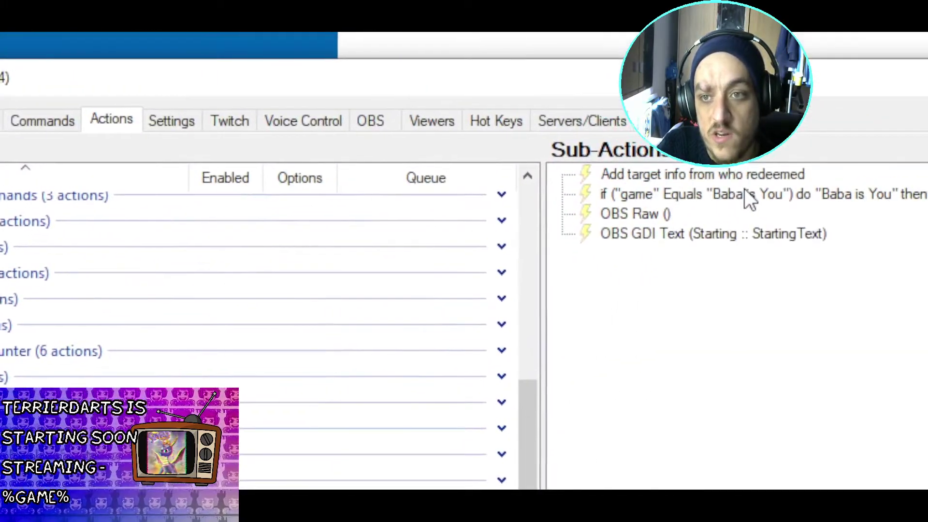
pyautogui.click(744, 194)
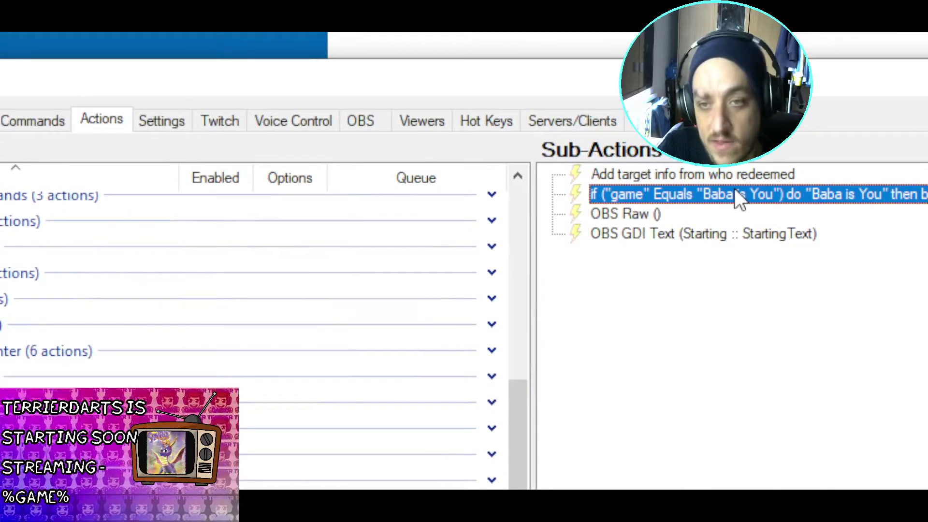
pyautogui.rightClick(744, 193)
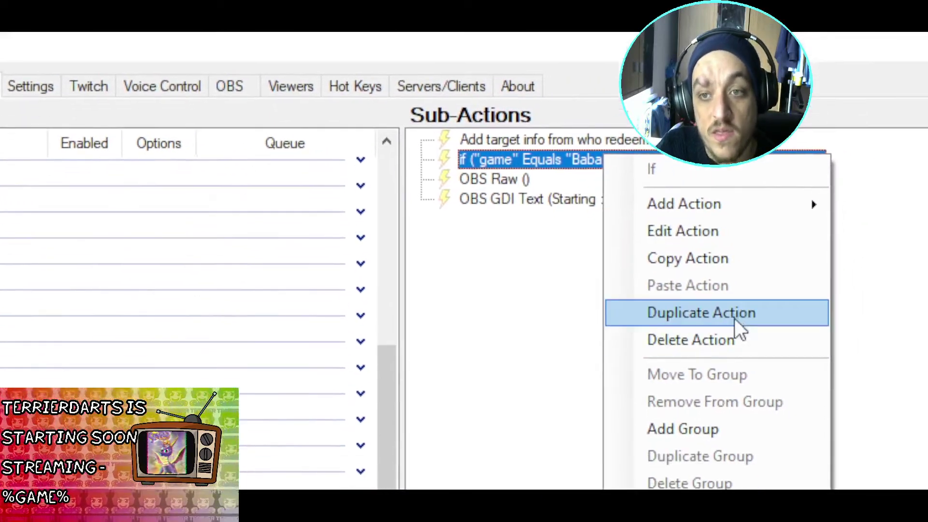
pyautogui.click(735, 316)
# Step: Set the duplicated condition's comparison value to Spyro the Dragon, copied from the stream information's category
pyautogui.moveTo(557, 218); pyautogui.dragTo(543, 213)
pyautogui.doubleClick(543, 213)
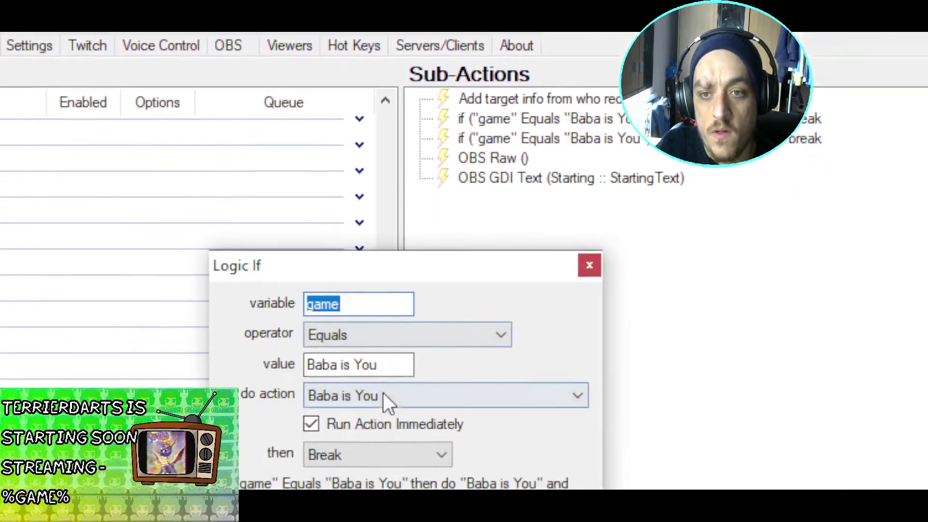
pyautogui.moveTo(398, 352); pyautogui.dragTo(256, 353)
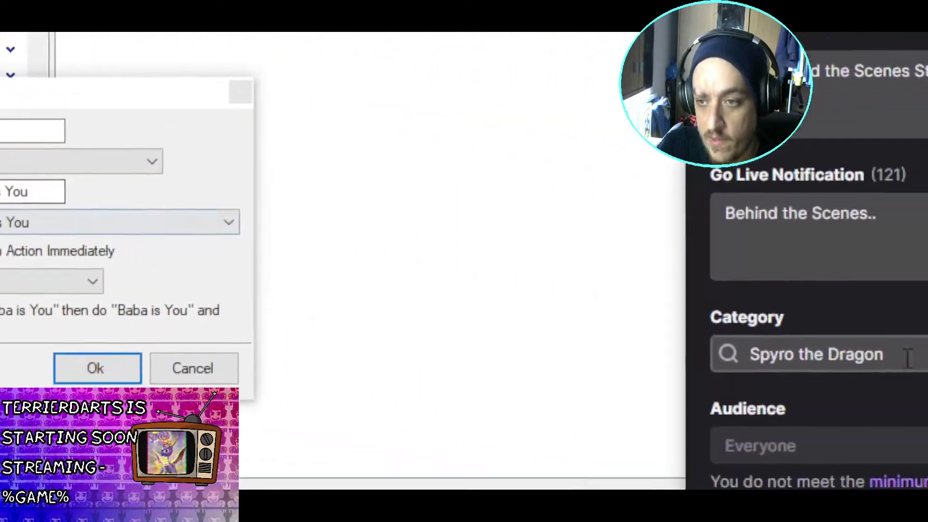
pyautogui.click(905, 358)
pyautogui.hotkey('ctrl', 'c')
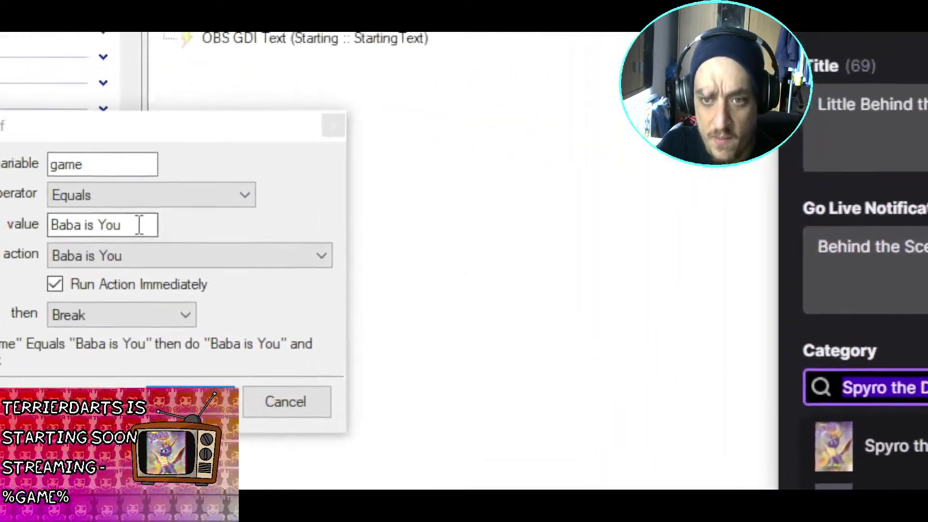
pyautogui.moveTo(140, 224); pyautogui.dragTo(125, 227)
pyautogui.hotkey('ctrl', 'v')
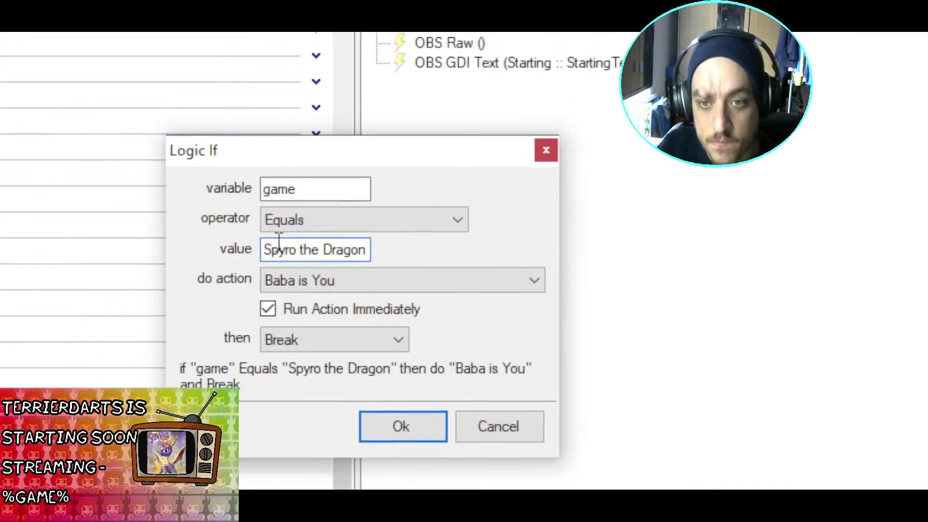
# Step: Make the duplicated condition run the Spyro The Dragon action and save it
pyautogui.click(523, 285)
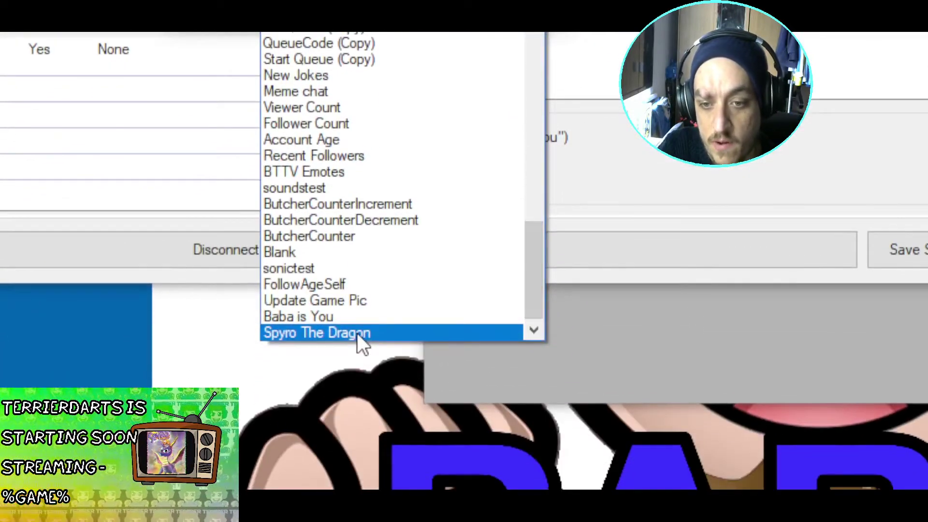
pyautogui.click(358, 357)
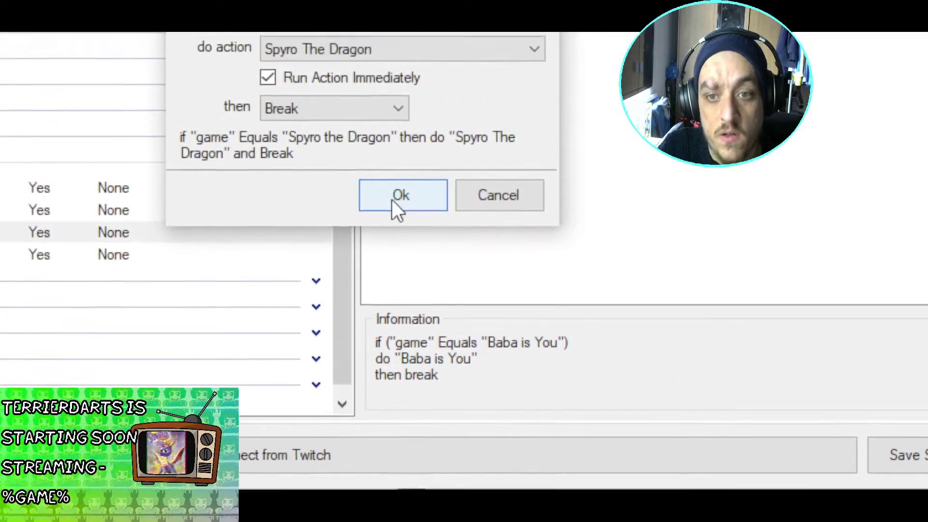
pyautogui.click(392, 200)
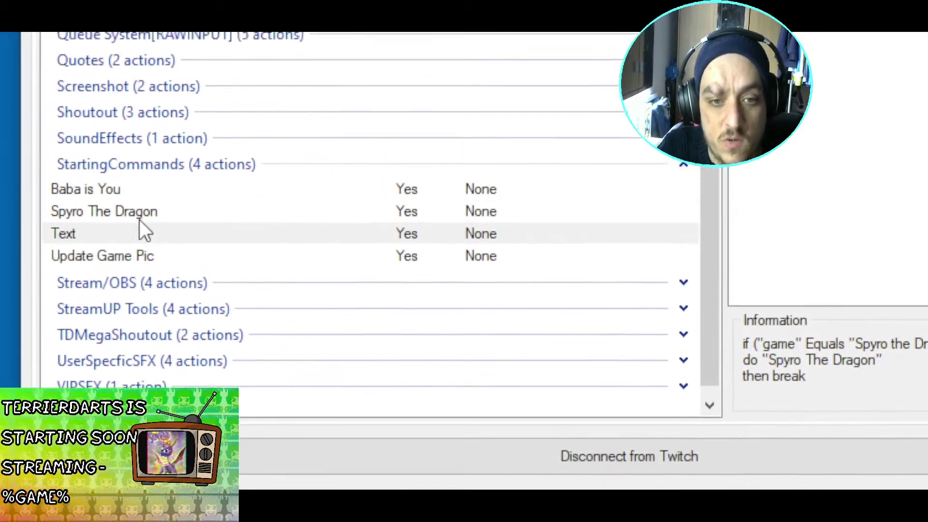
# Step: Open the OBS Raw sub-action of the Spyro The Dragon action
pyautogui.click(139, 227)
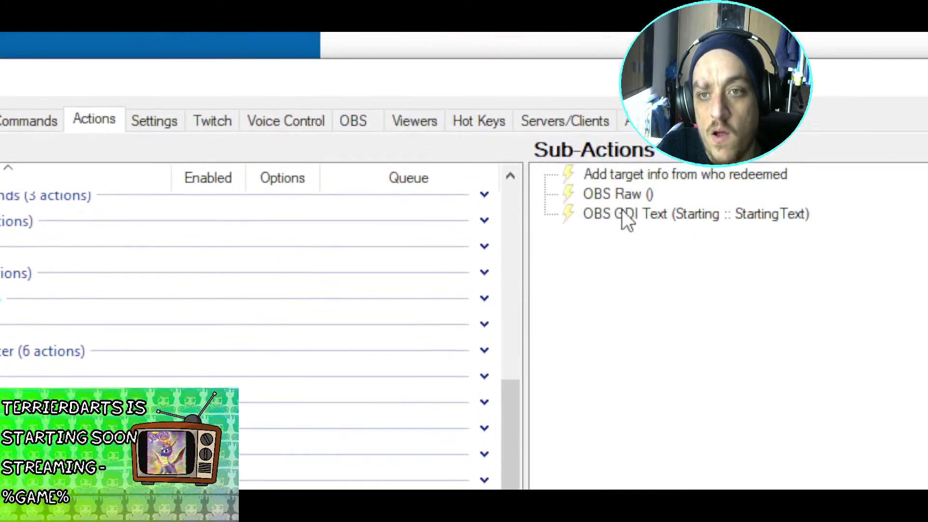
pyautogui.doubleClick(631, 193)
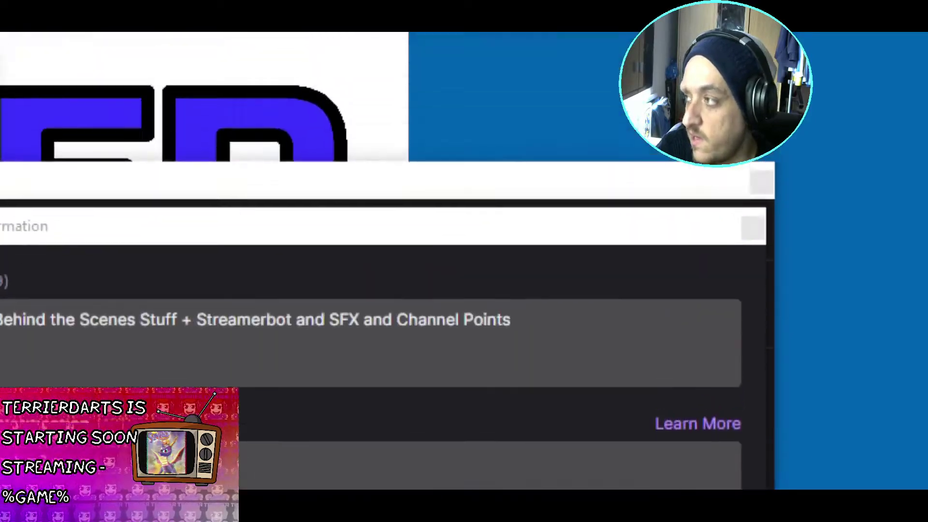
# Step: Set the starting-screen text source's font to Lithograph Bold in its OBS properties
pyautogui.moveTo(926, 96); pyautogui.dragTo(141, 85)
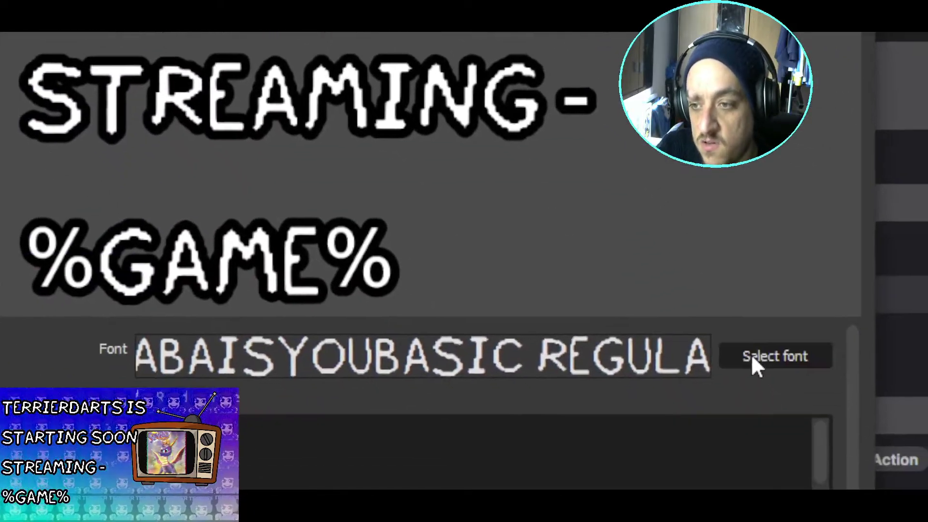
pyautogui.click(751, 356)
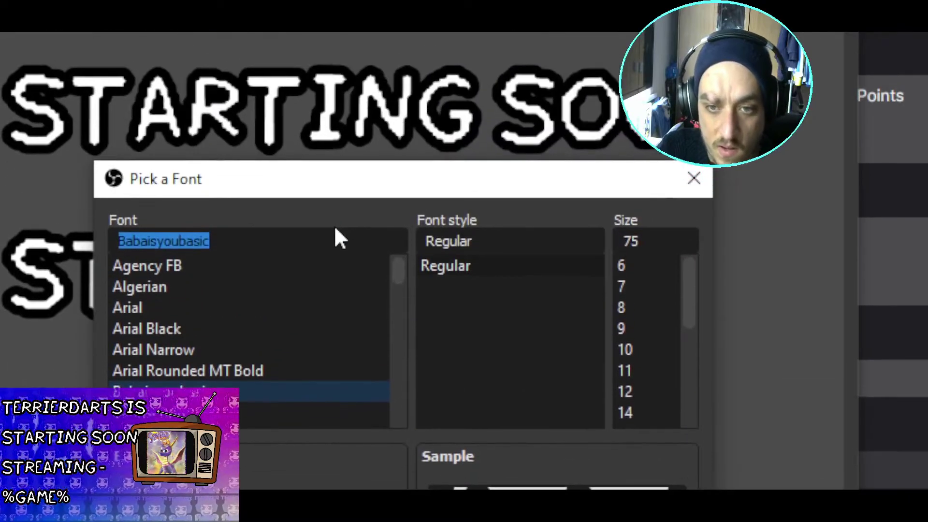
pyautogui.write('li')
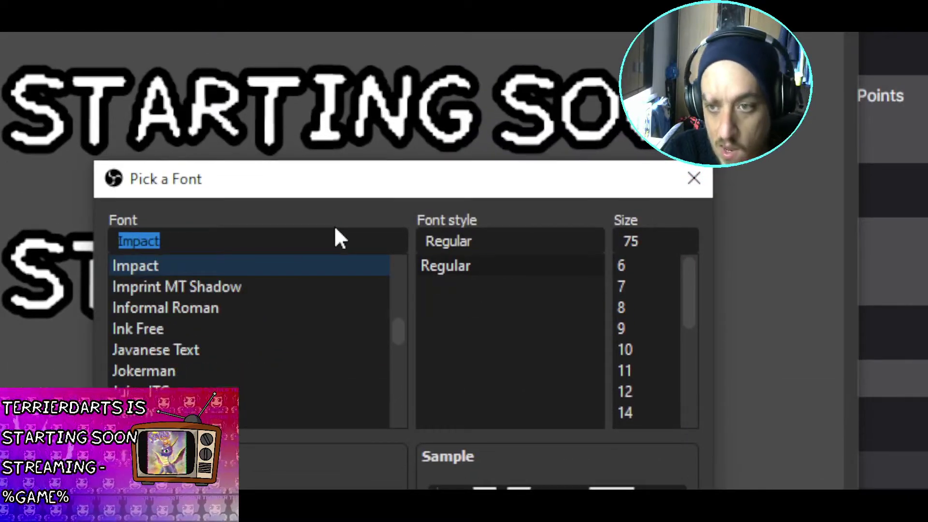
pyautogui.write('lawadee UI')
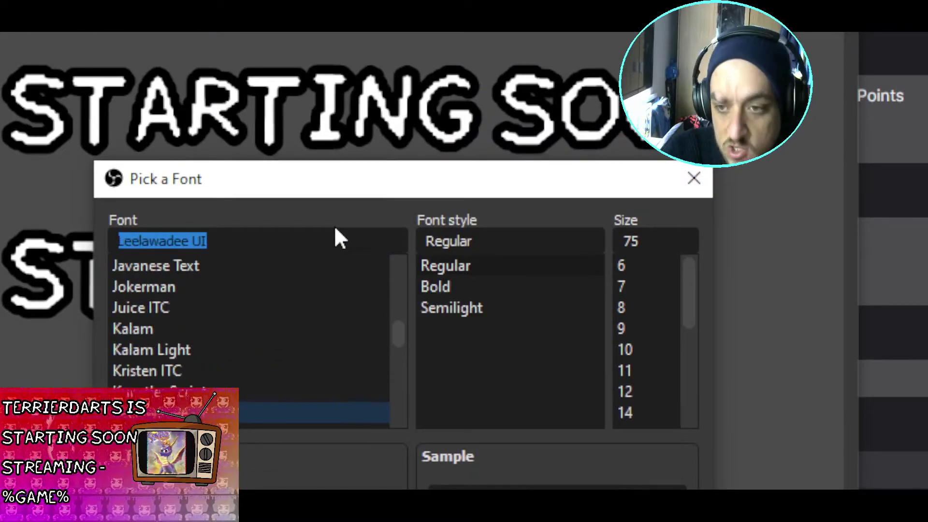
pyautogui.press('Down')
pyautogui.press('Down')
pyautogui.press('Down')
pyautogui.press('Down')
pyautogui.press('Down')
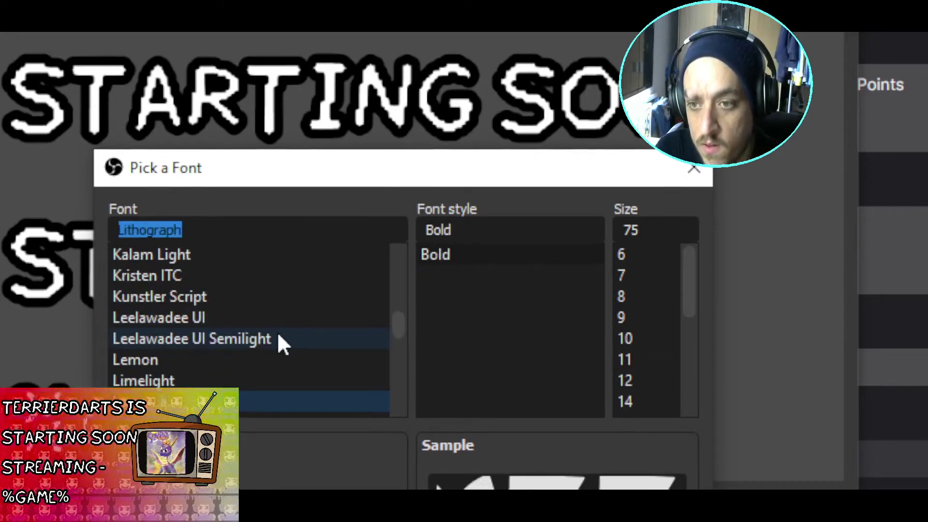
pyautogui.press('Up')
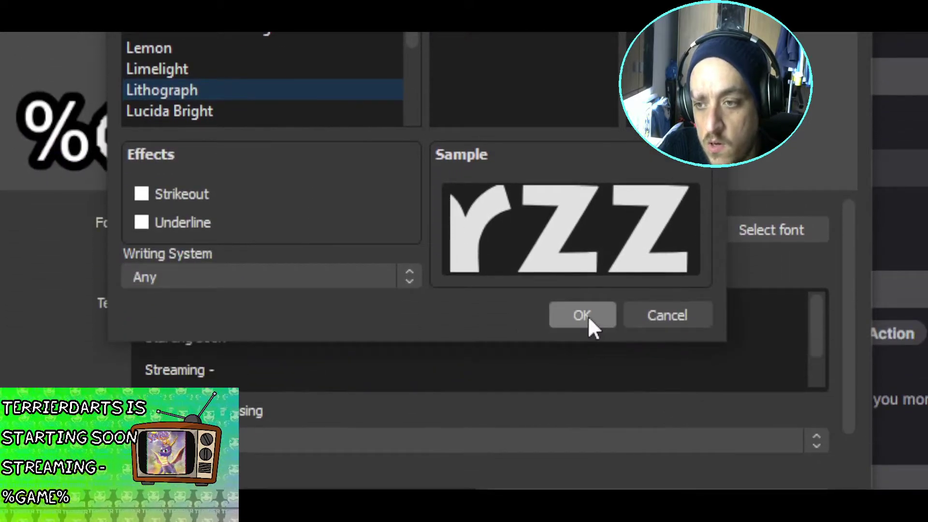
pyautogui.click(585, 316)
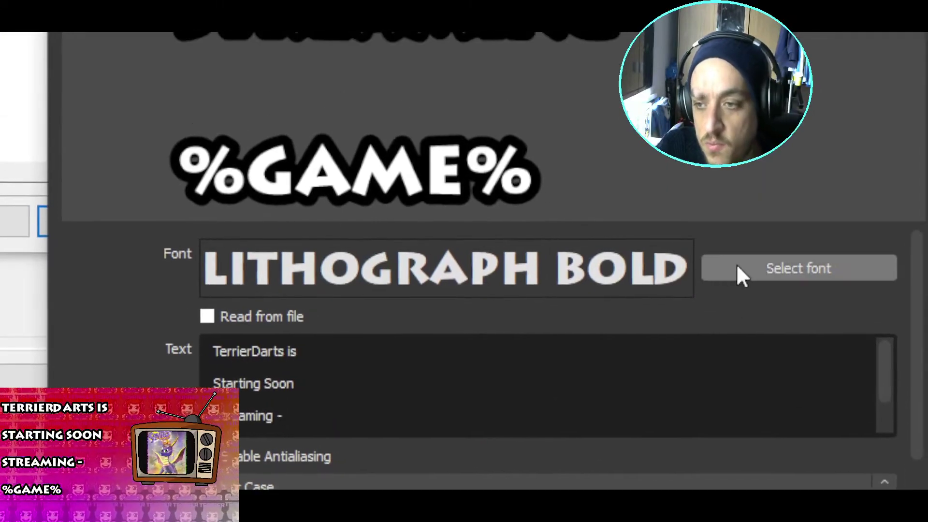
# Step: Copy the font name from the OBS font picker and set the face value in the OBS Raw request to Lithograph
pyautogui.click(738, 266)
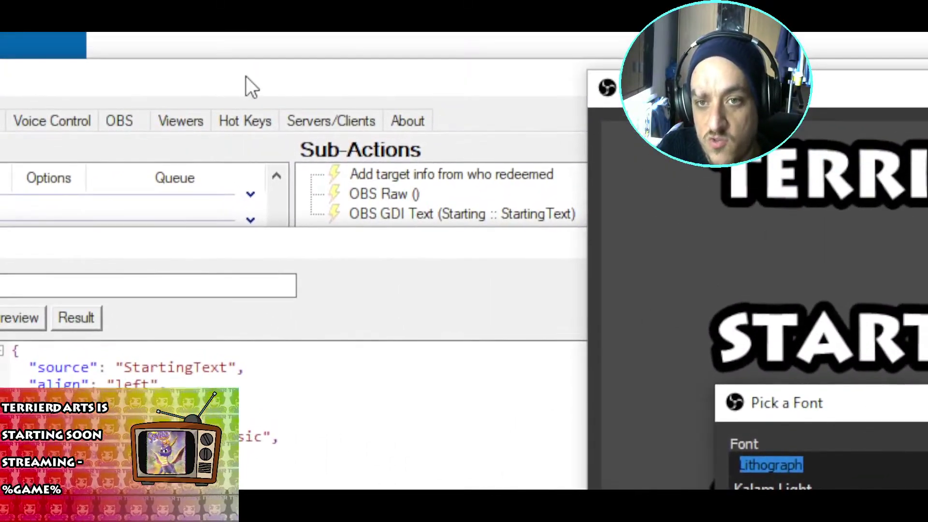
pyautogui.click(229, 37)
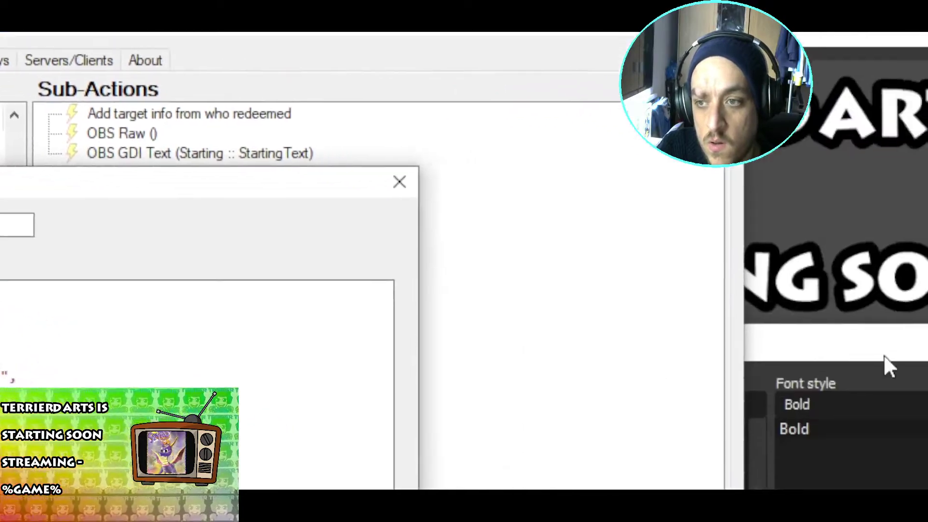
pyautogui.click(850, 339)
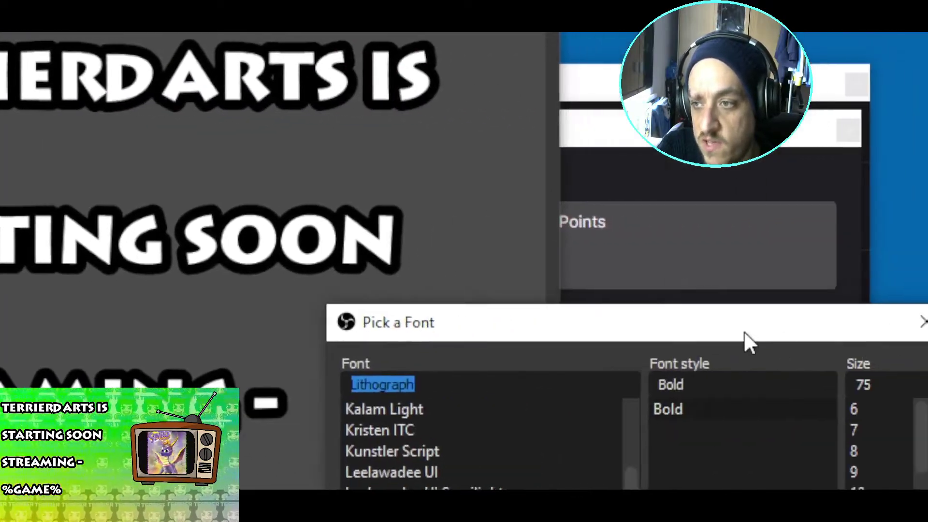
pyautogui.moveTo(744, 330); pyautogui.dragTo(728, 188)
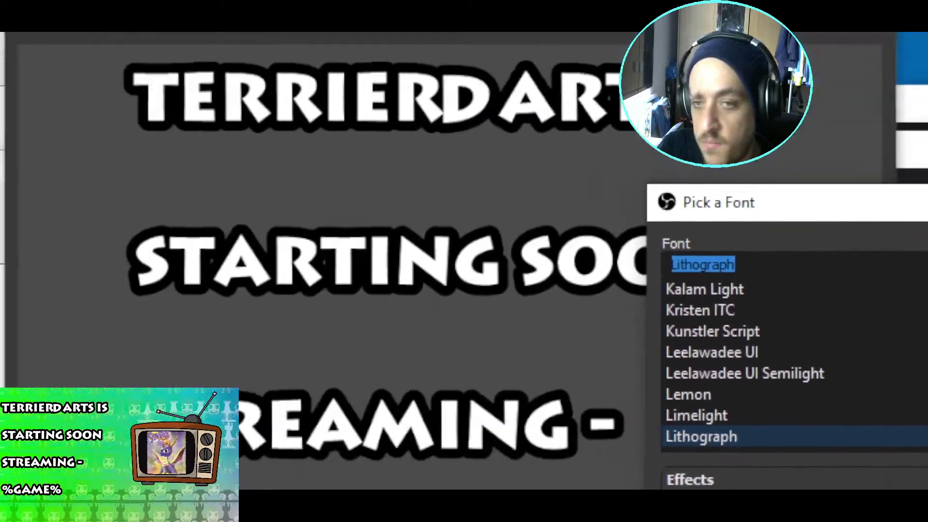
pyautogui.click(106, 204)
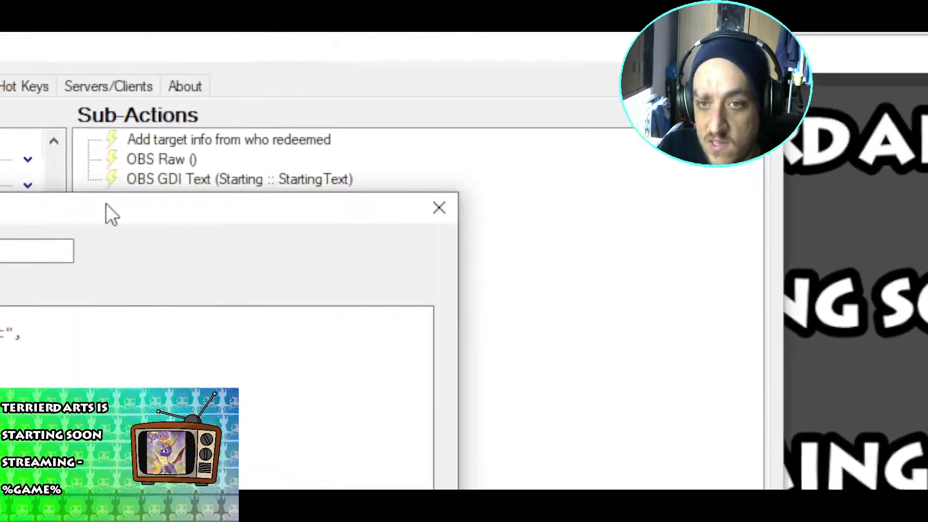
pyautogui.moveTo(106, 204); pyautogui.dragTo(390, 173)
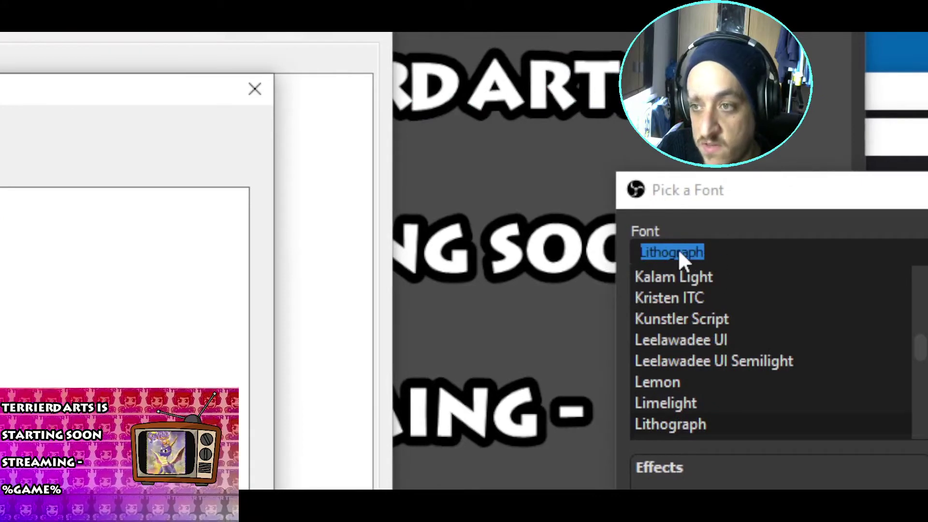
pyautogui.click(698, 252)
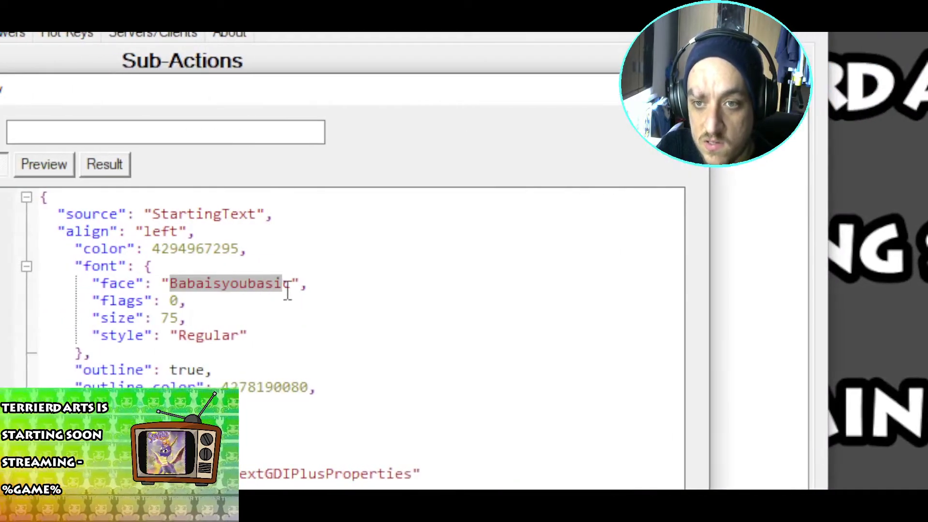
pyautogui.write('Lithograph')
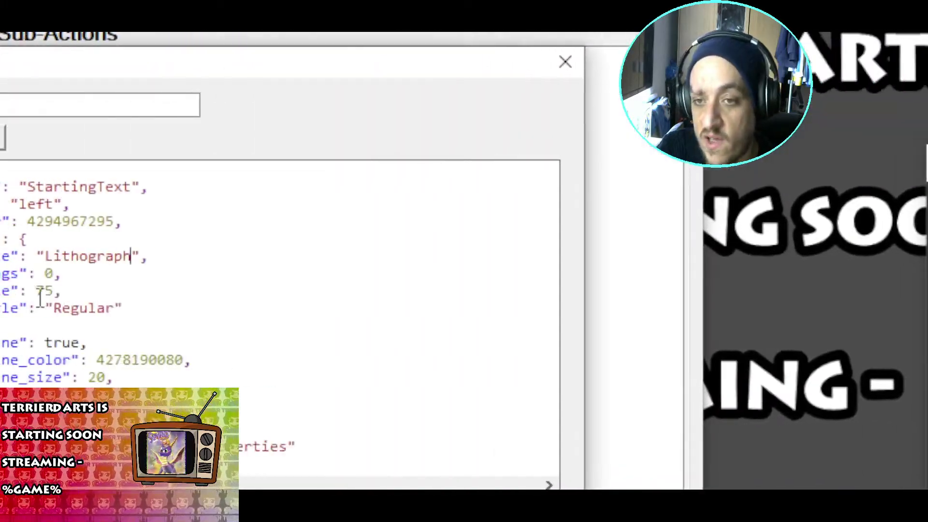
# Step: Set the font style in the OBS Raw request to Bold and close the OBS font picker
pyautogui.moveTo(49, 307); pyautogui.dragTo(113, 307)
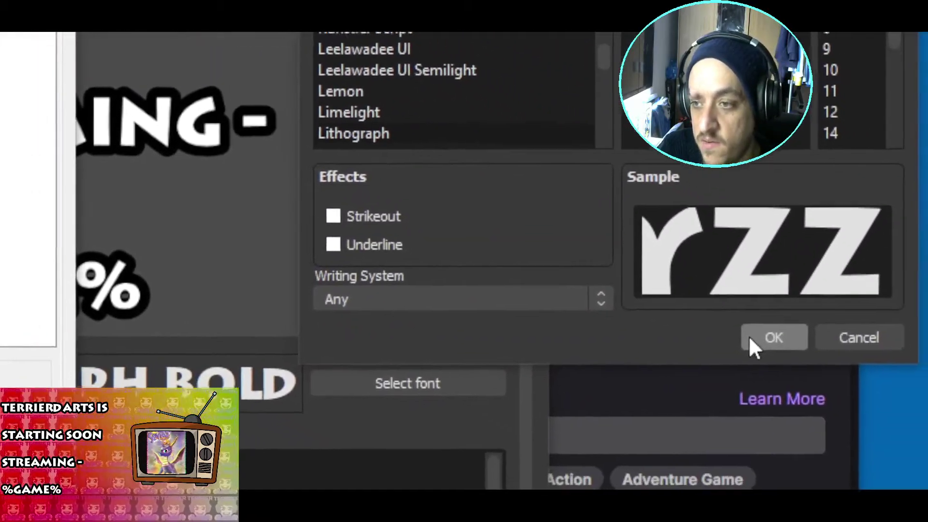
pyautogui.click(834, 375)
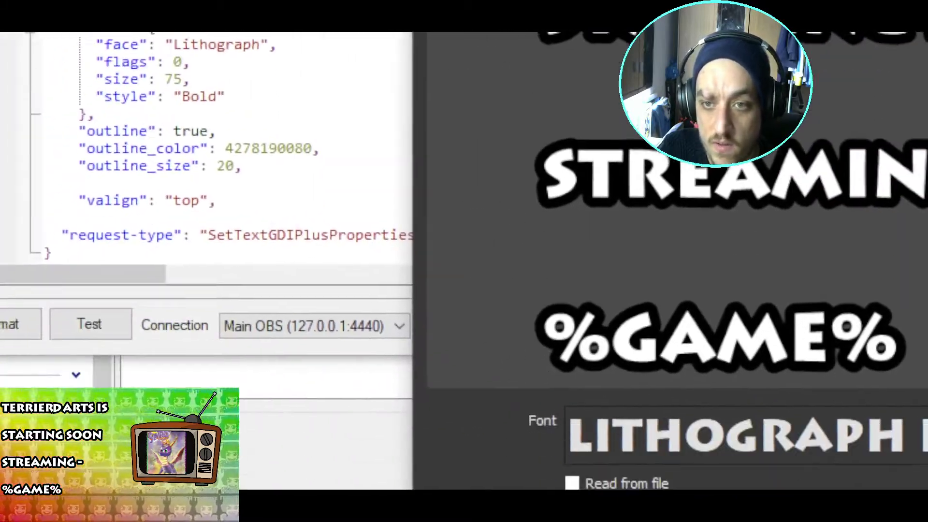
pyautogui.scroll(-6, 488, 343)
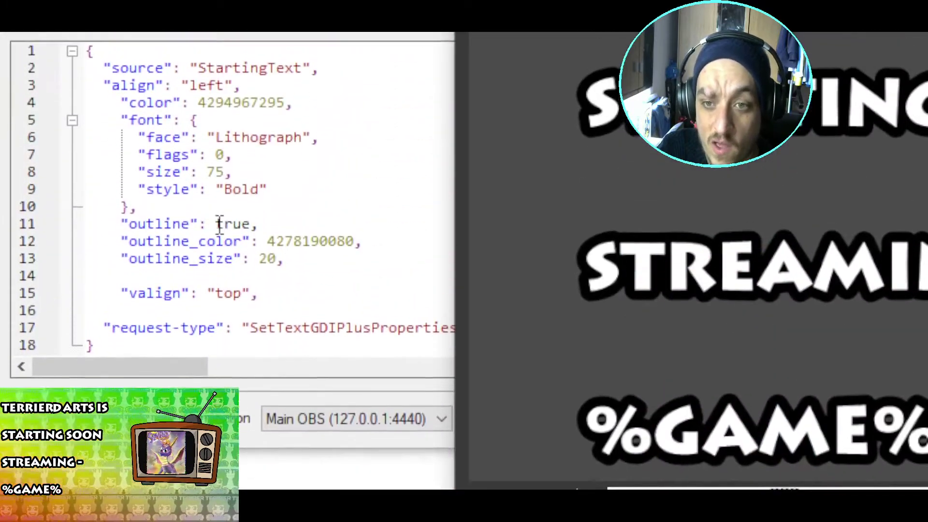
# Step: Set outline to false in the OBS Raw request, test it and return to the raw code
pyautogui.moveTo(219, 224); pyautogui.dragTo(268, 224)
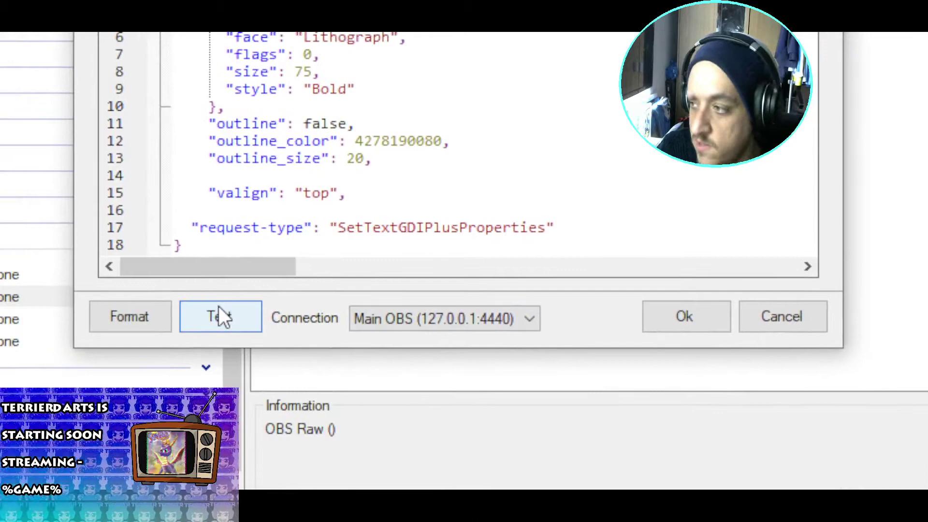
pyautogui.click(218, 312)
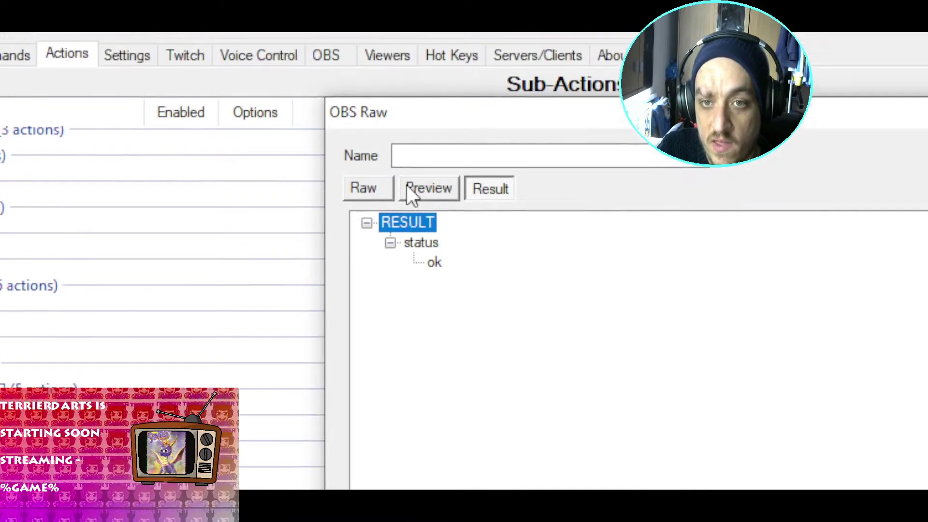
pyautogui.click(411, 188)
pyautogui.click(366, 231)
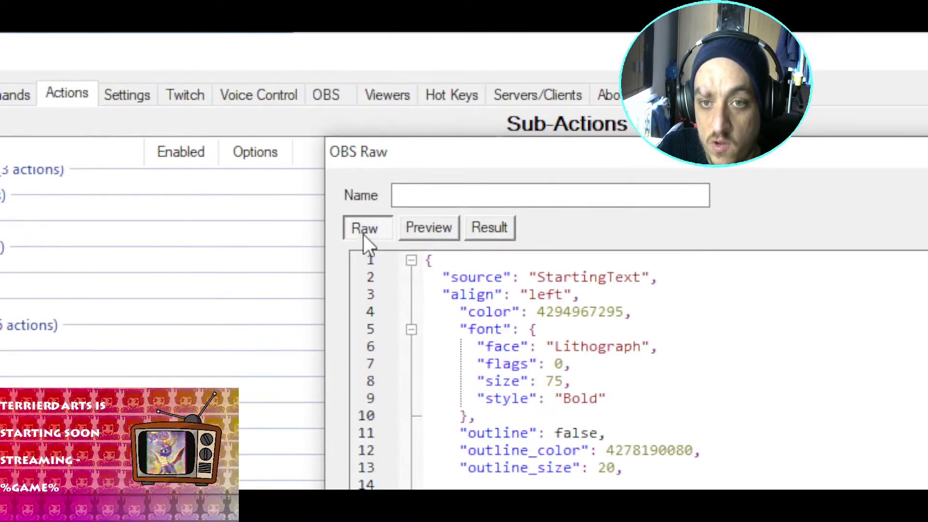
# Step: Set outline back to true in the OBS Raw request, retest it and save the sub-action
pyautogui.moveTo(554, 332); pyautogui.dragTo(599, 332)
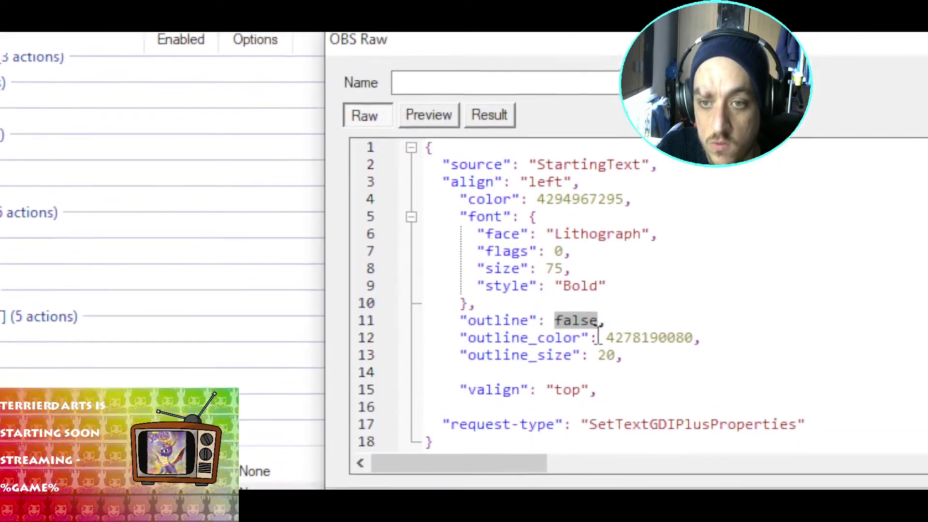
pyautogui.write('true')
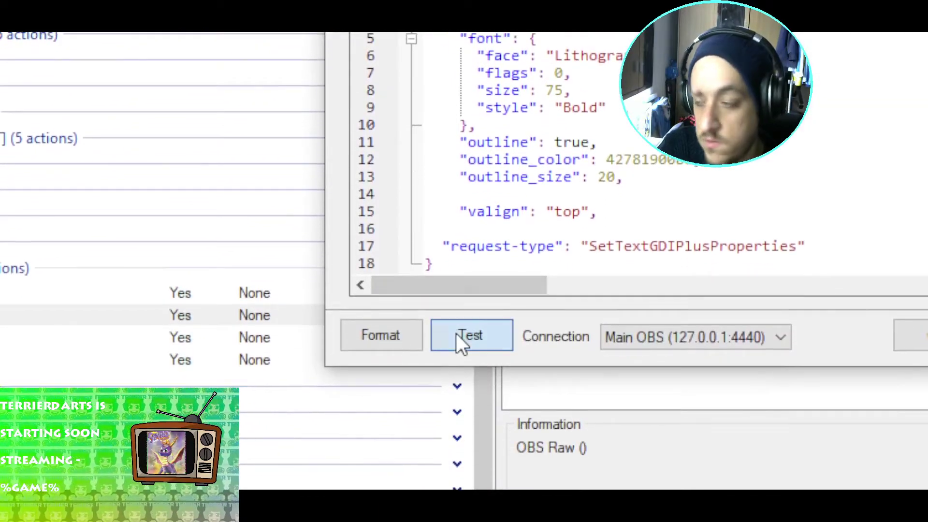
pyautogui.click(458, 510)
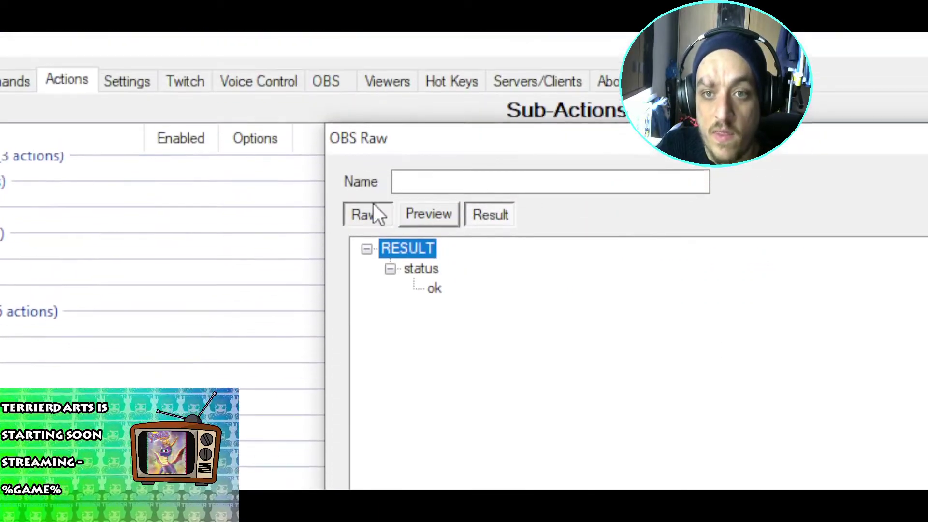
pyautogui.click(373, 207)
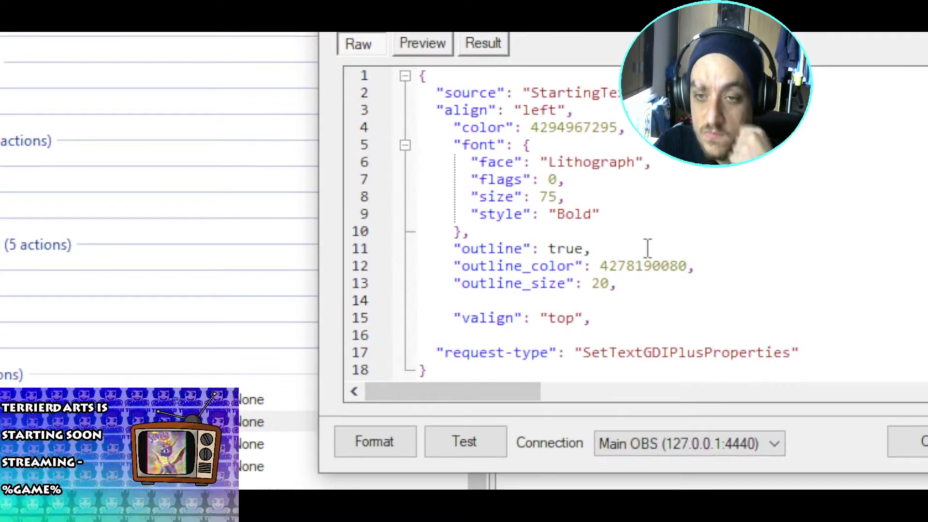
pyautogui.moveTo(532, 127); pyautogui.dragTo(621, 127)
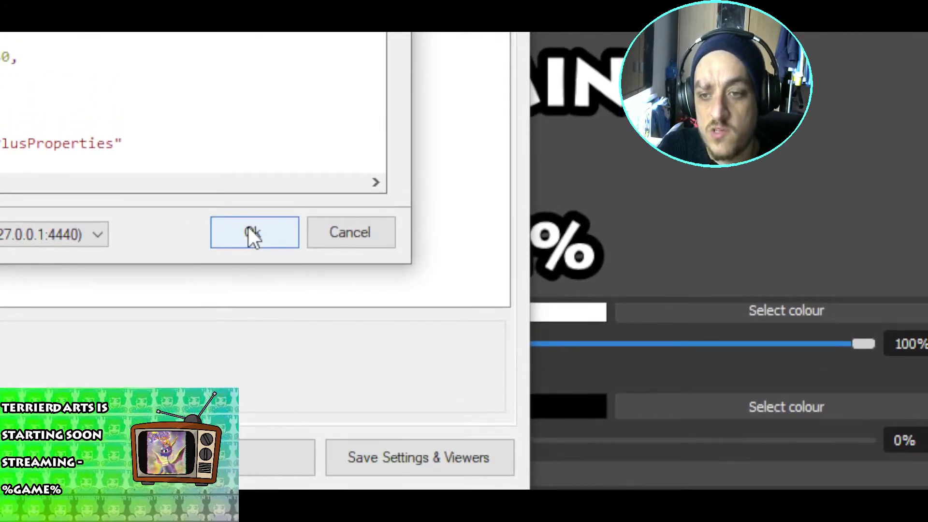
pyautogui.click(248, 228)
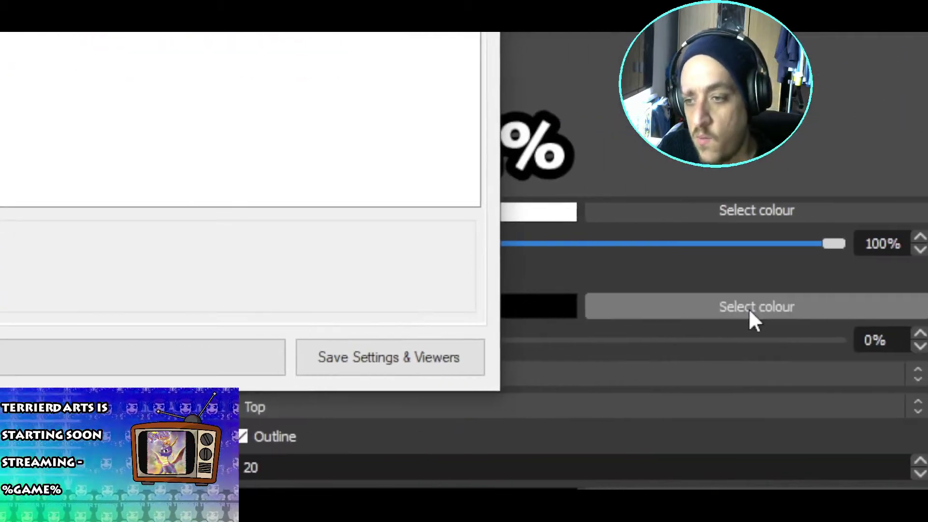
# Step: In the text source's background colour picker, choose a purple with HTML code #8200c3 and copy the code
pyautogui.click(744, 271)
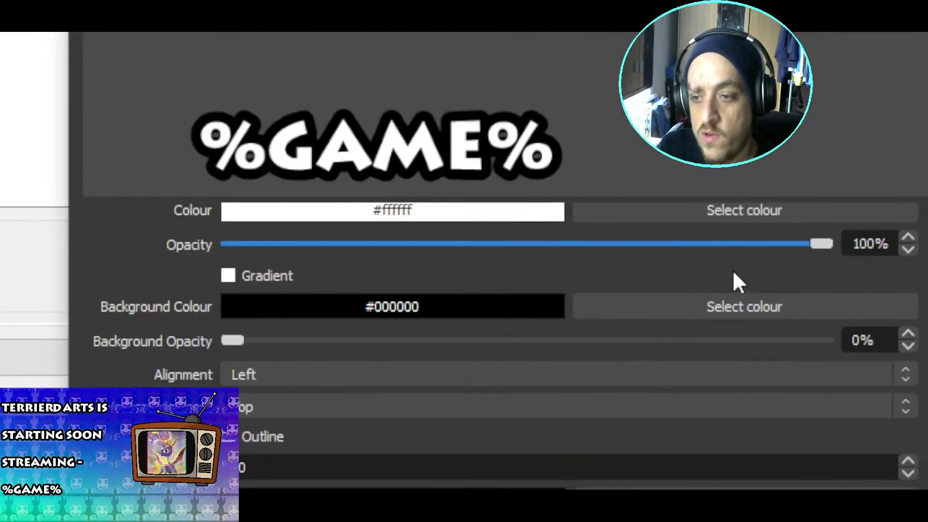
pyautogui.click(725, 309)
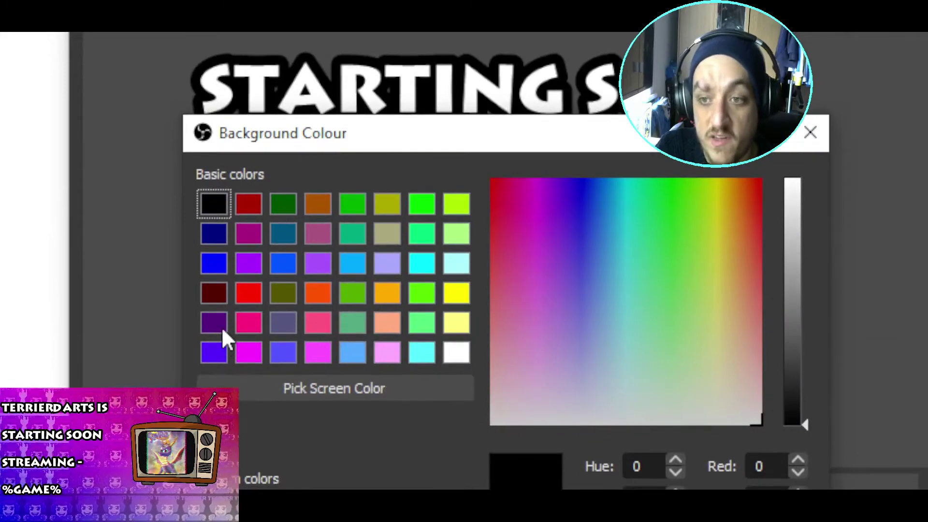
pyautogui.click(221, 327)
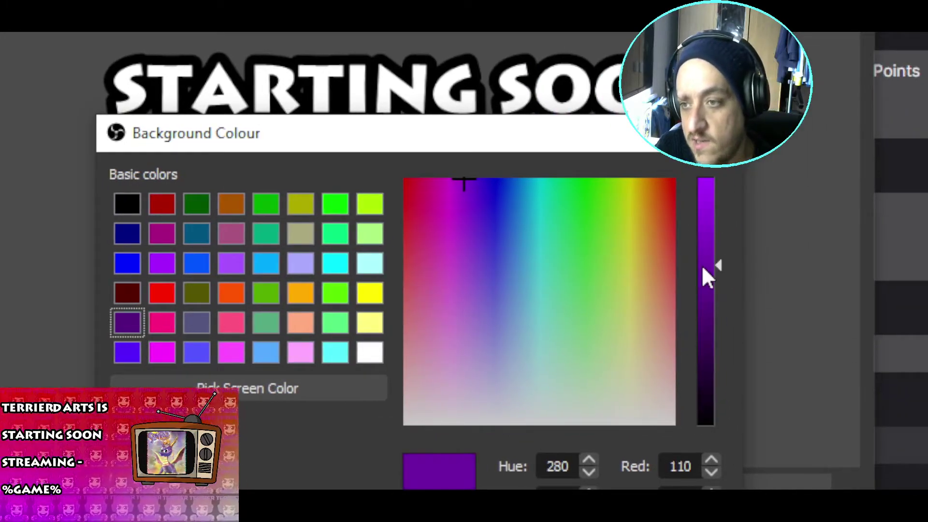
pyautogui.moveTo(707, 236); pyautogui.dragTo(706, 234)
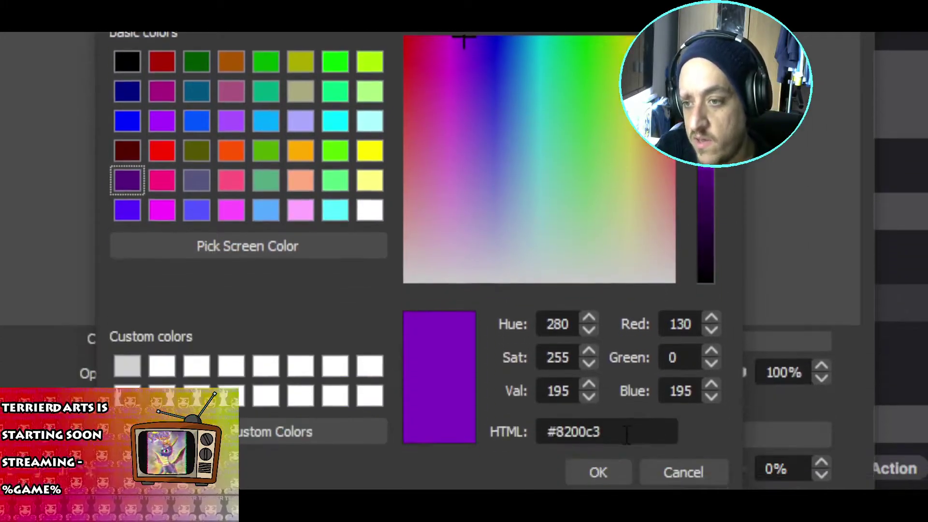
pyautogui.moveTo(602, 336); pyautogui.dragTo(474, 337)
pyautogui.hotkey('ctrl', 'c')
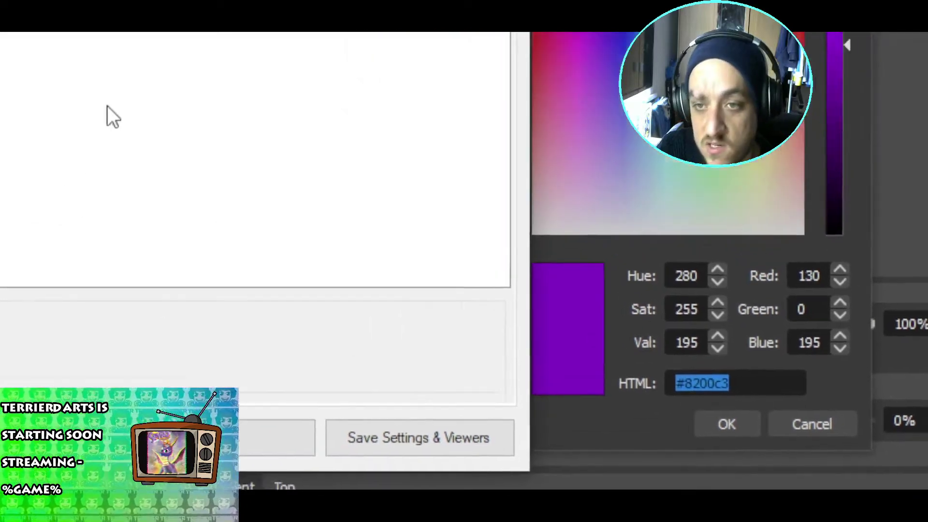
# Step: Add a Pick Color sub-action with colour #8200c3, copy its OBS Colour value and save the sub-action
pyautogui.rightClick(199, 195)
pyautogui.moveTo(242, 232)
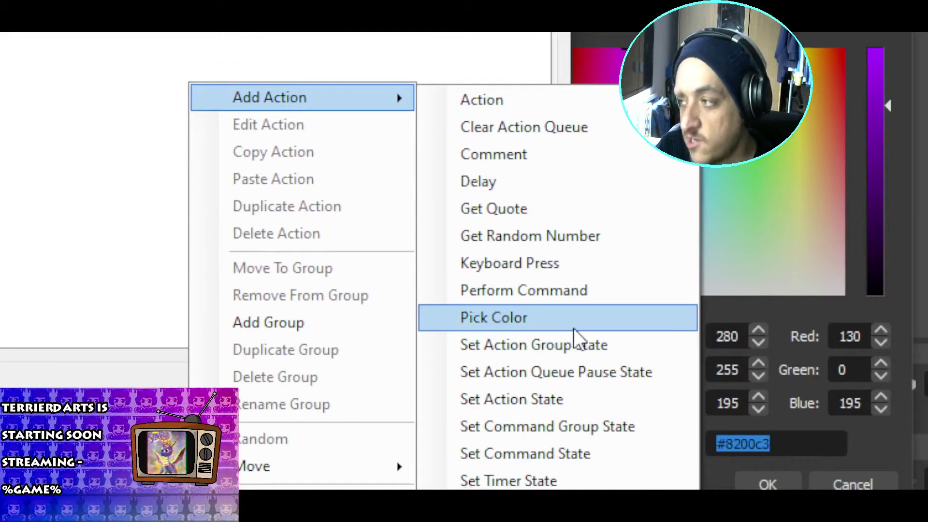
pyautogui.click(575, 328)
pyautogui.doubleClick(180, 224)
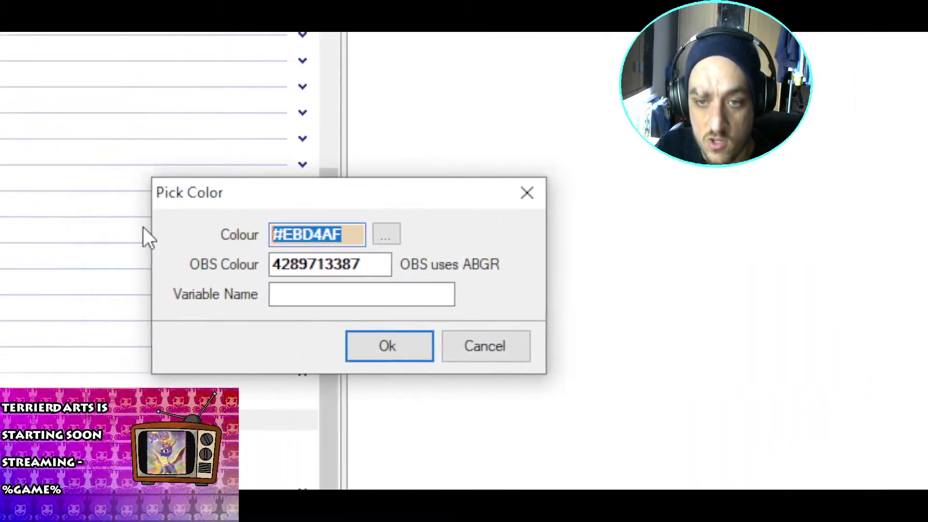
pyautogui.hotkey('ctrl', 'v')
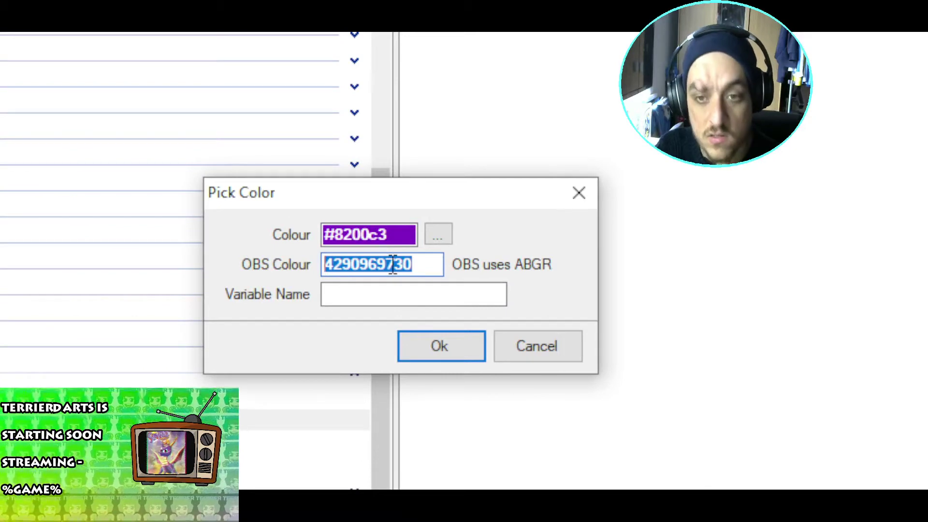
pyautogui.click(462, 352)
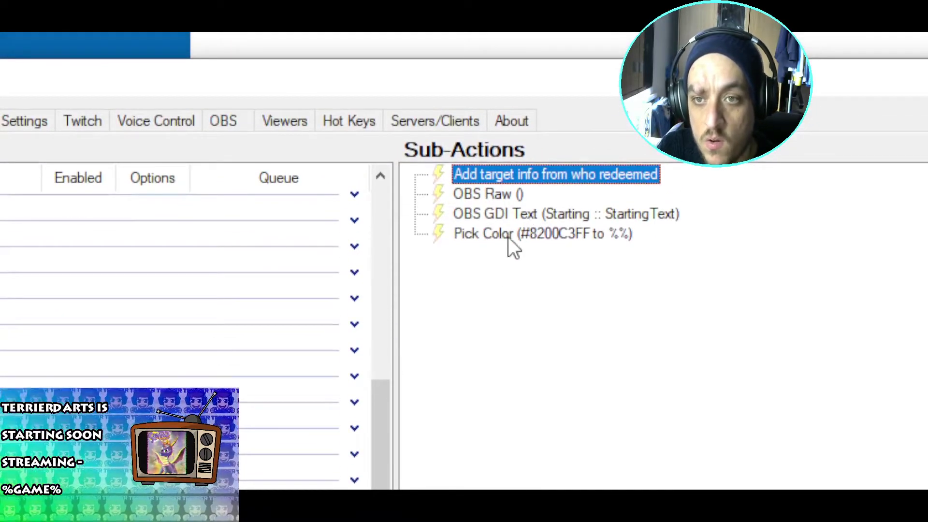
pyautogui.doubleClick(498, 191)
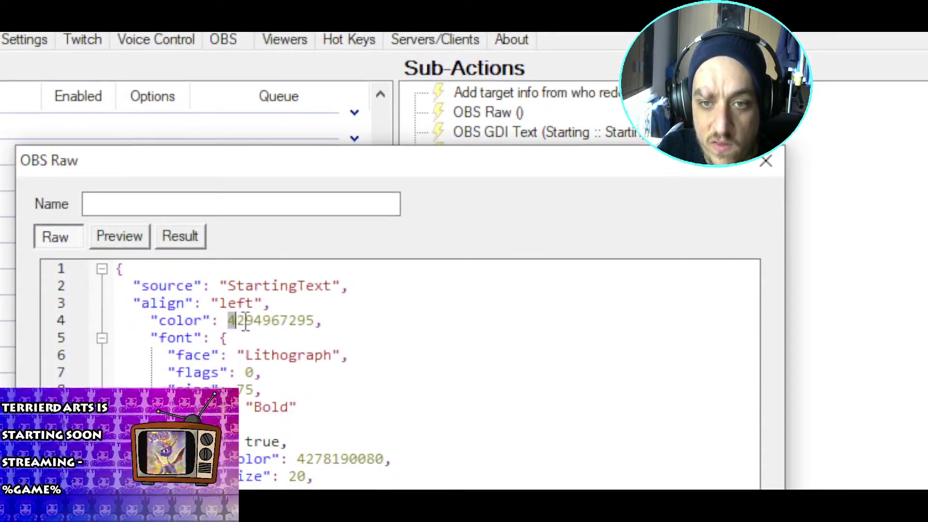
pyautogui.moveTo(245, 321); pyautogui.dragTo(315, 321)
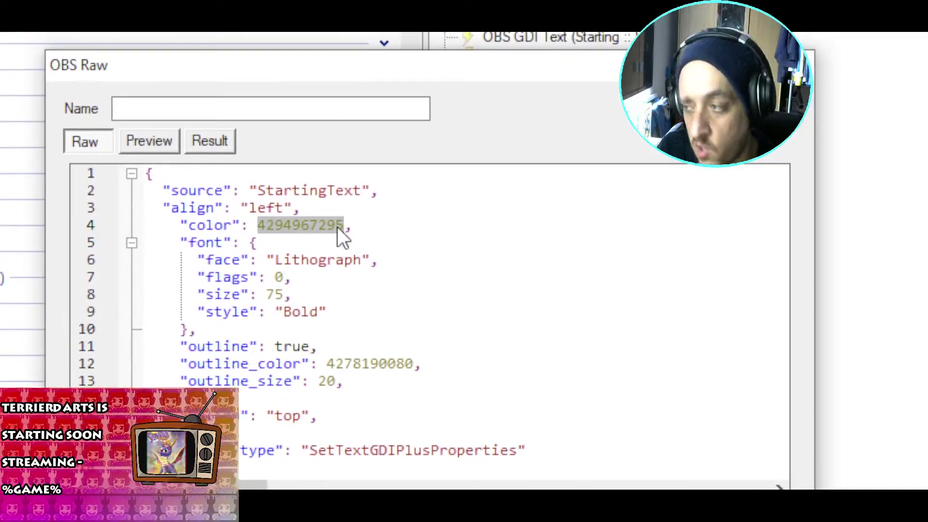
pyautogui.write('4290969730')
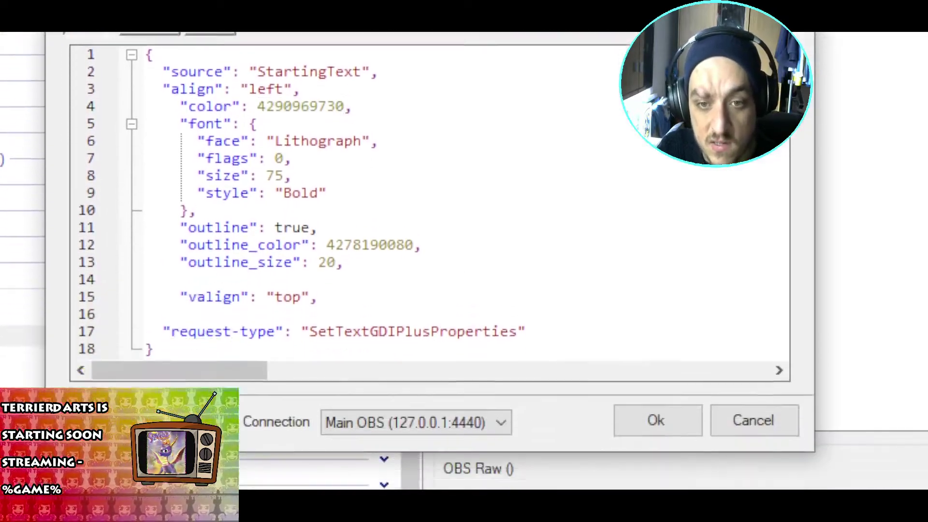
pyautogui.click(213, 346)
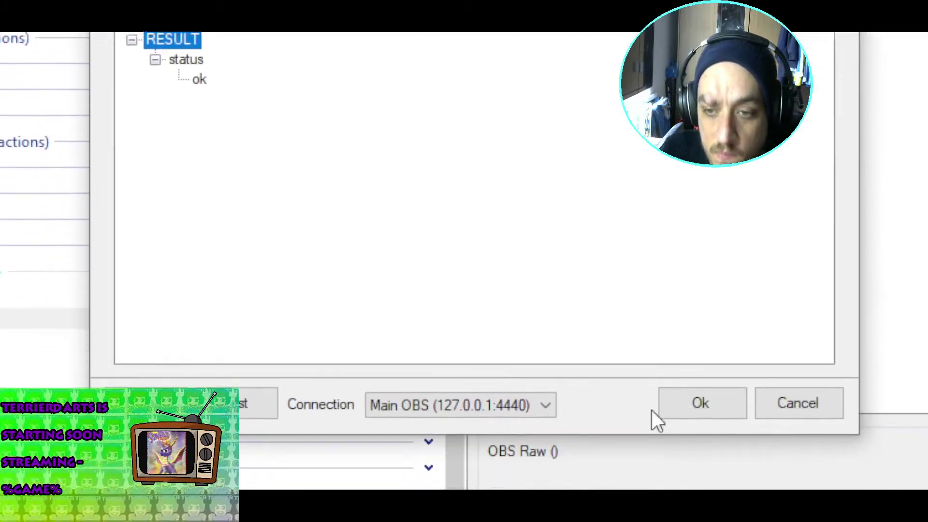
pyautogui.click(682, 350)
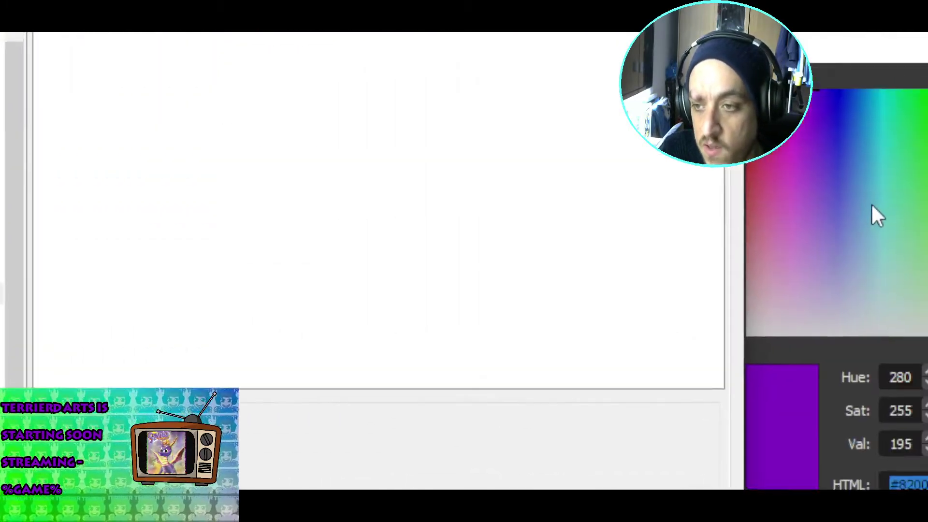
# Step: Choose a gold with HTML code #cbb955 in the OBS background colour picker, copy the code and accept the colour
pyautogui.click(757, 227)
pyautogui.moveTo(757, 227); pyautogui.dragTo(720, 258)
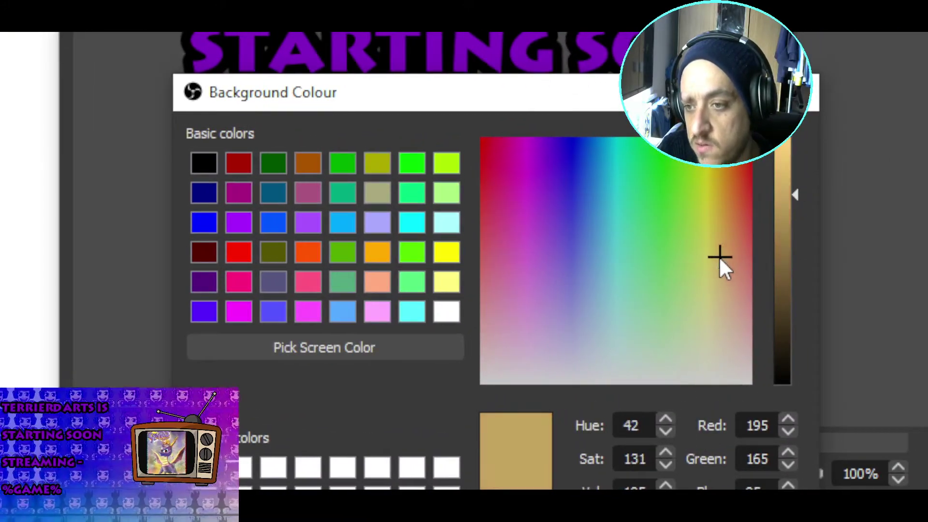
pyautogui.moveTo(786, 194); pyautogui.dragTo(787, 226)
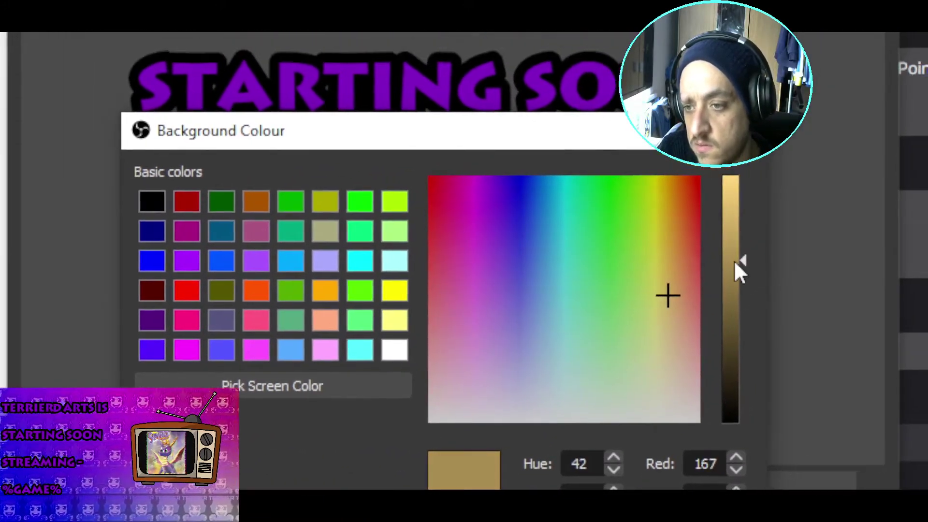
pyautogui.moveTo(735, 263); pyautogui.dragTo(734, 227)
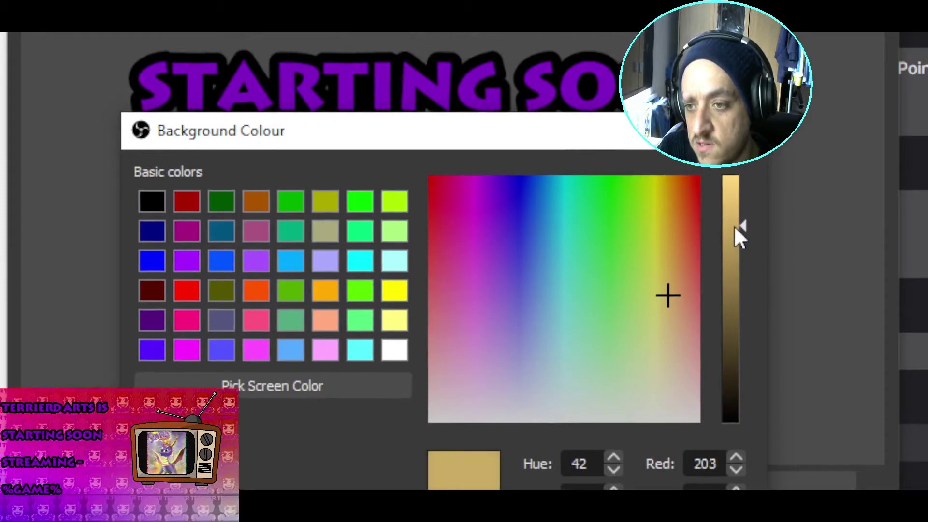
pyautogui.moveTo(696, 263); pyautogui.dragTo(662, 280)
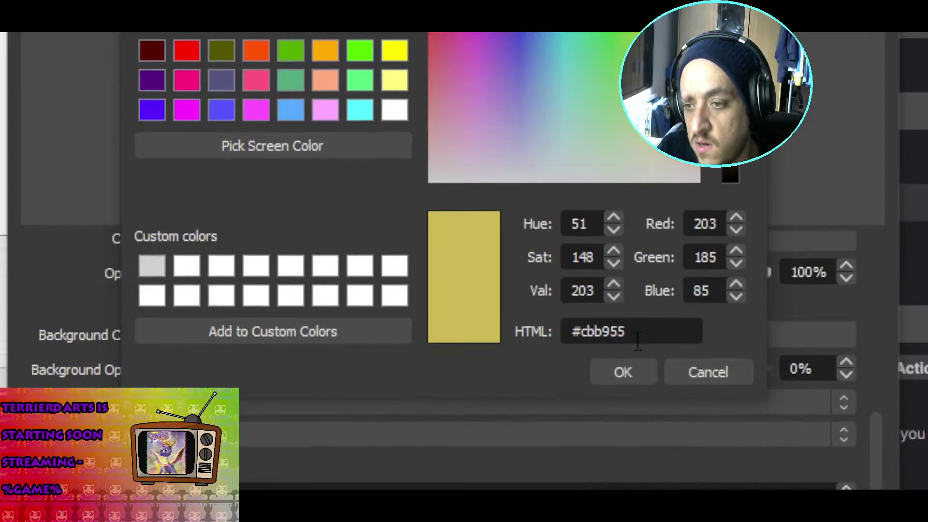
pyautogui.moveTo(638, 341); pyautogui.dragTo(512, 332)
pyautogui.hotkey('ctrl', 'c')
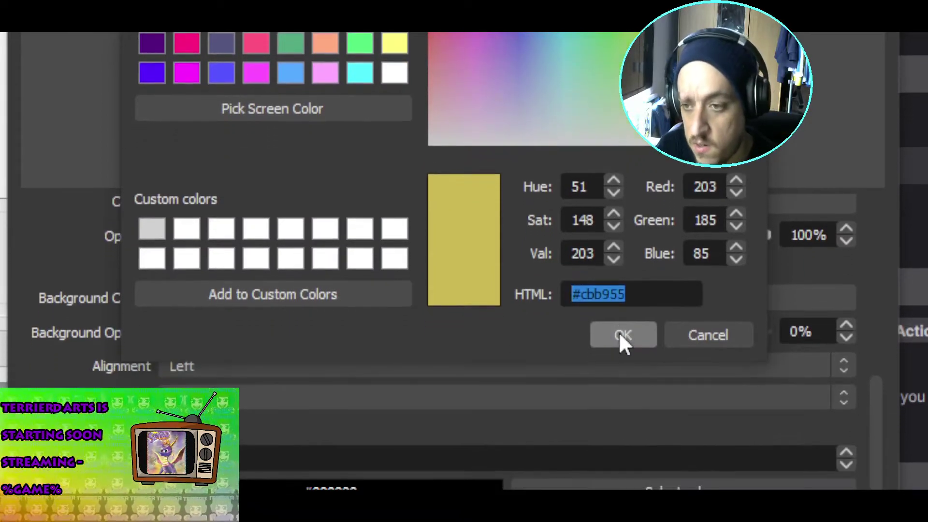
pyautogui.click(620, 350)
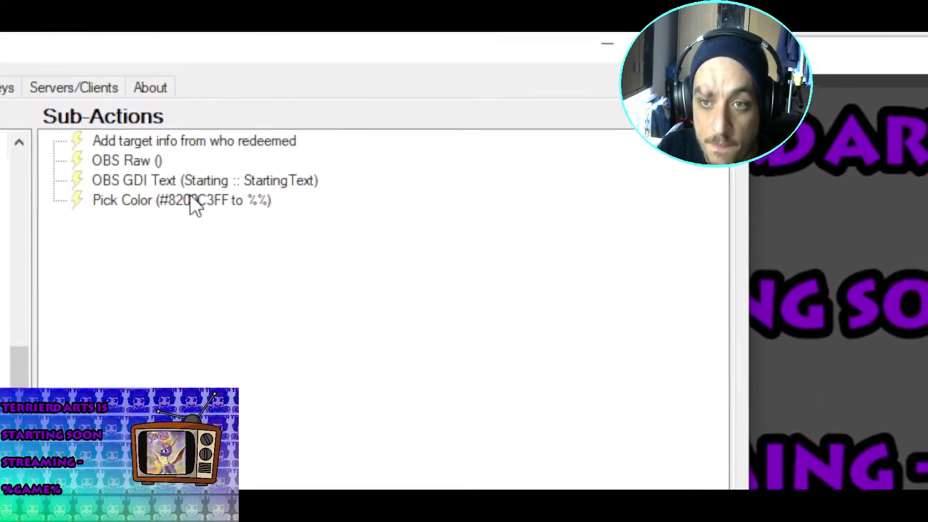
# Step: Change the Pick Color sub-action's colour to #cbb955, copy its OBS Colour value and save it
pyautogui.doubleClick(162, 46)
pyautogui.moveTo(178, 332); pyautogui.dragTo(132, 320)
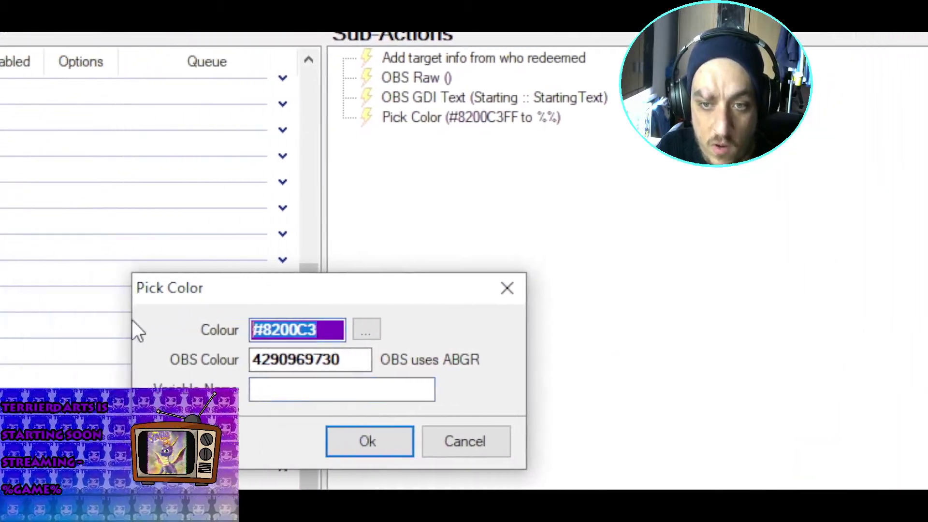
pyautogui.hotkey('ctrl', 'v')
pyautogui.moveTo(419, 338); pyautogui.dragTo(307, 327)
pyautogui.hotkey('ctrl', 'c')
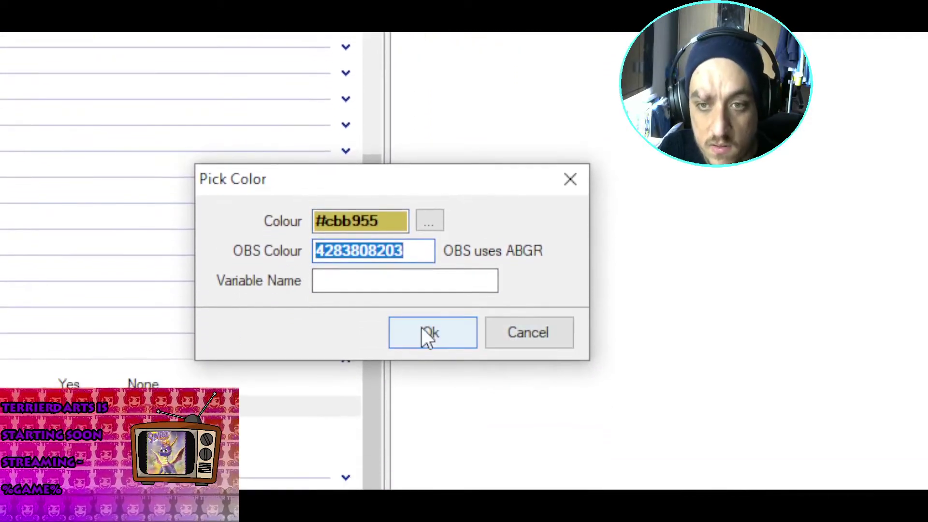
pyautogui.click(425, 339)
pyautogui.doubleClick(503, 61)
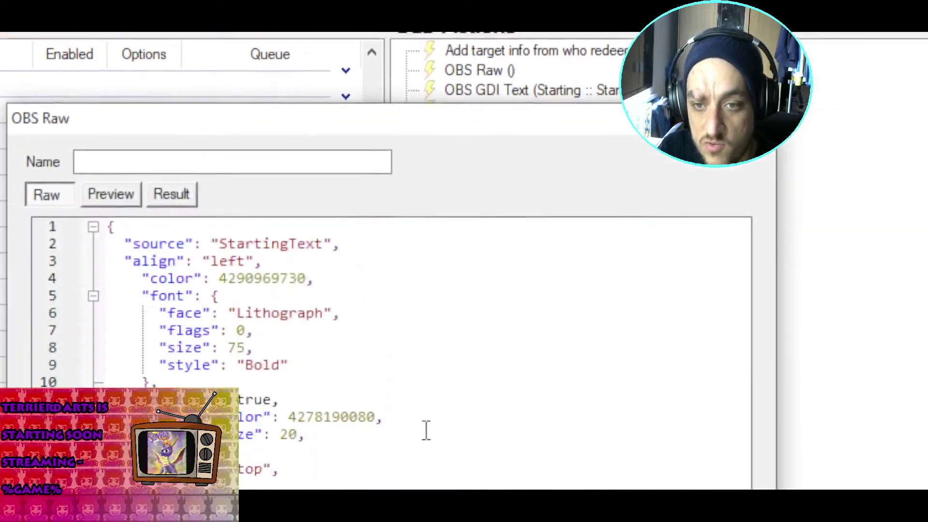
pyautogui.moveTo(289, 331); pyautogui.dragTo(374, 330)
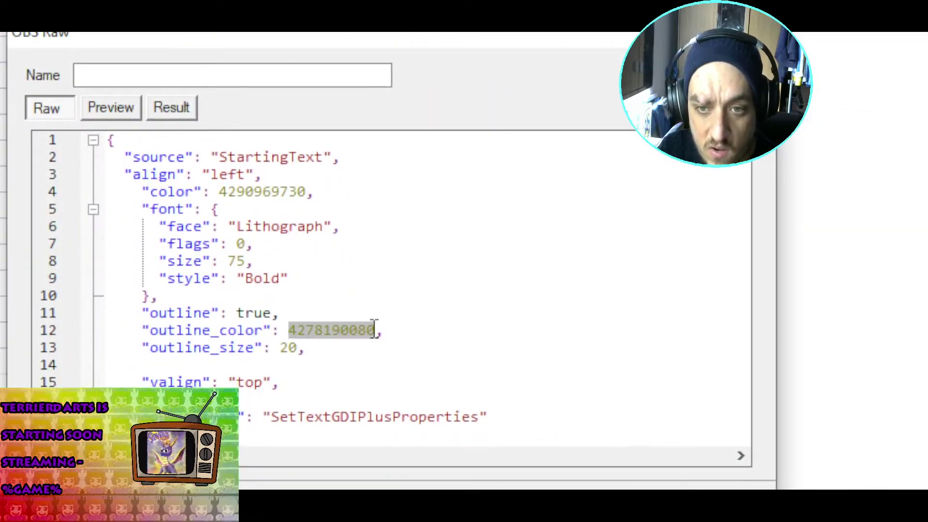
pyautogui.hotkey('ctrl', 'v')
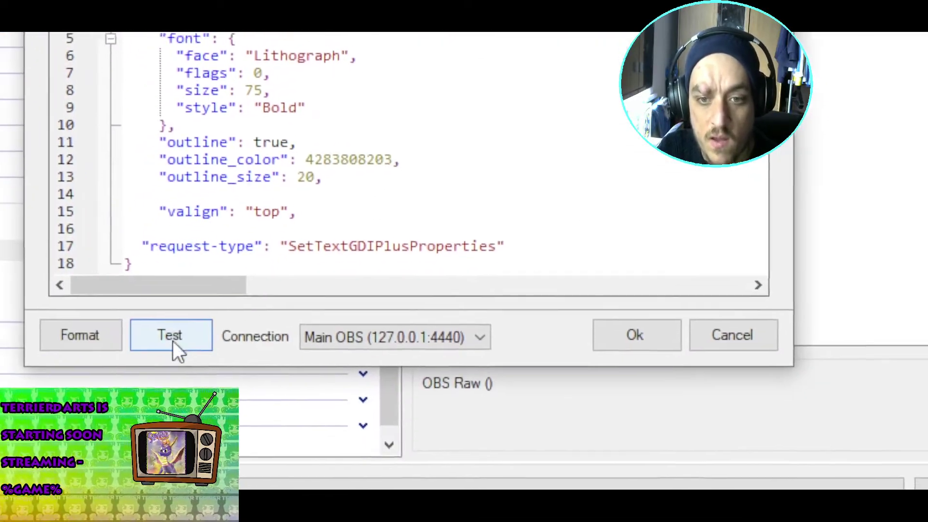
pyautogui.click(195, 330)
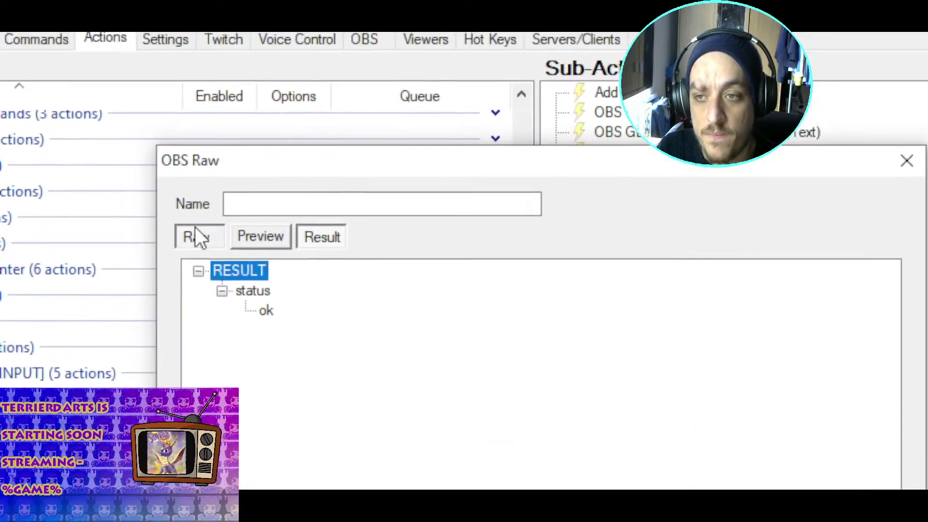
pyautogui.click(193, 208)
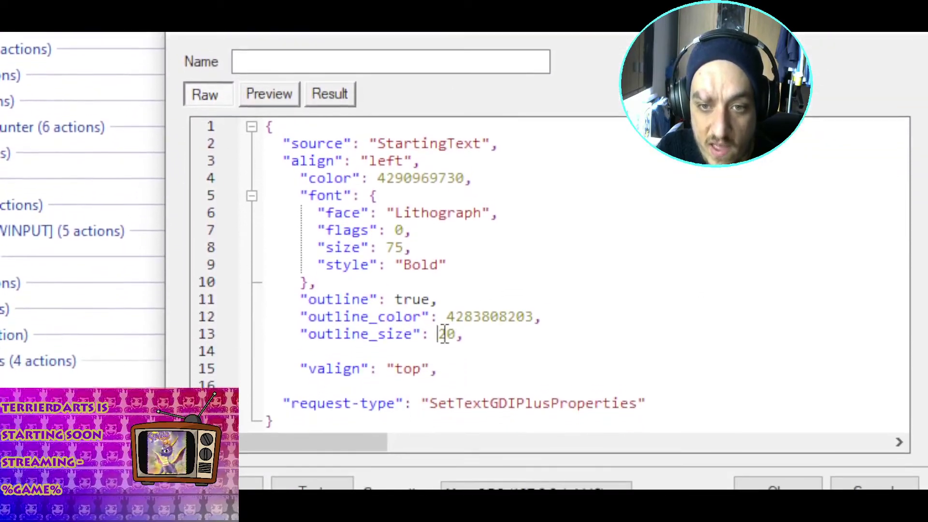
# Step: Set outline_size in the OBS Raw request to 10, test the request and save the sub-action
pyautogui.doubleClick(446, 338)
pyautogui.write('10')
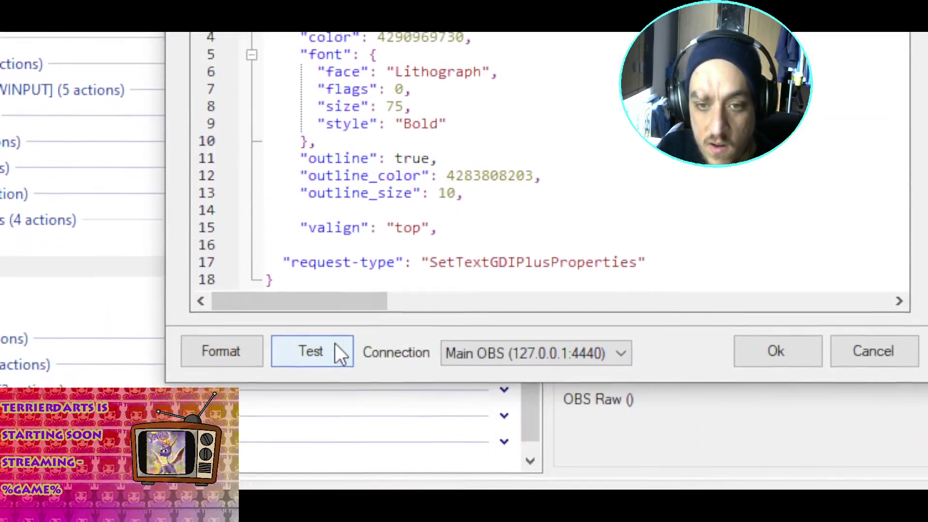
pyautogui.click(338, 487)
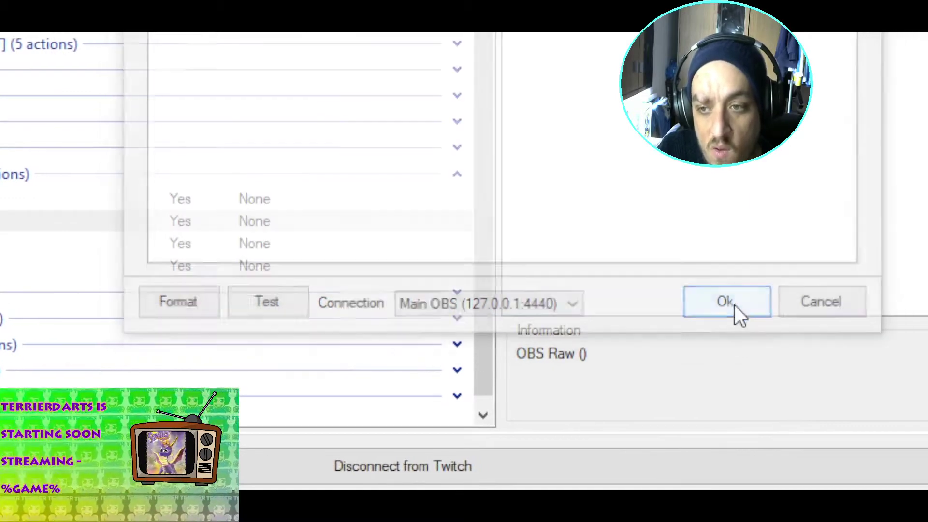
pyautogui.click(735, 305)
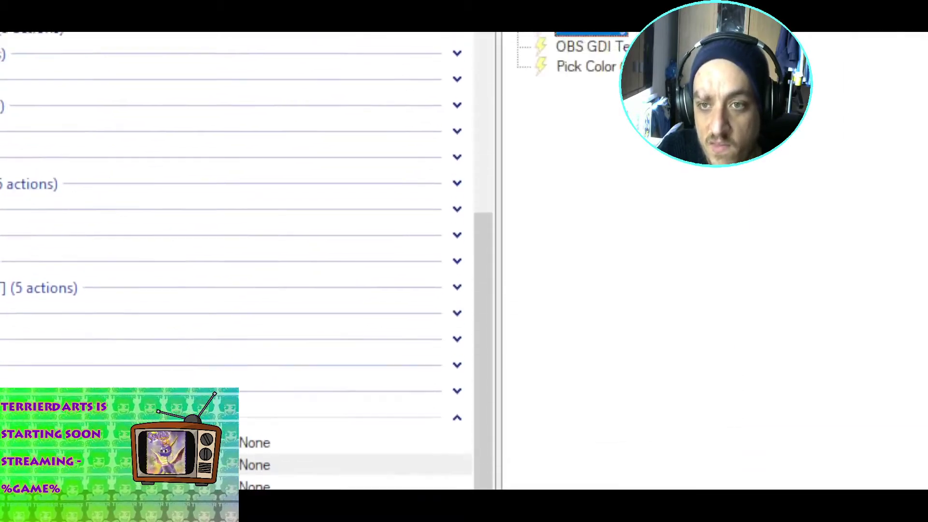
# Step: Delete the Pick Color sub-action from the action
pyautogui.click(676, 73)
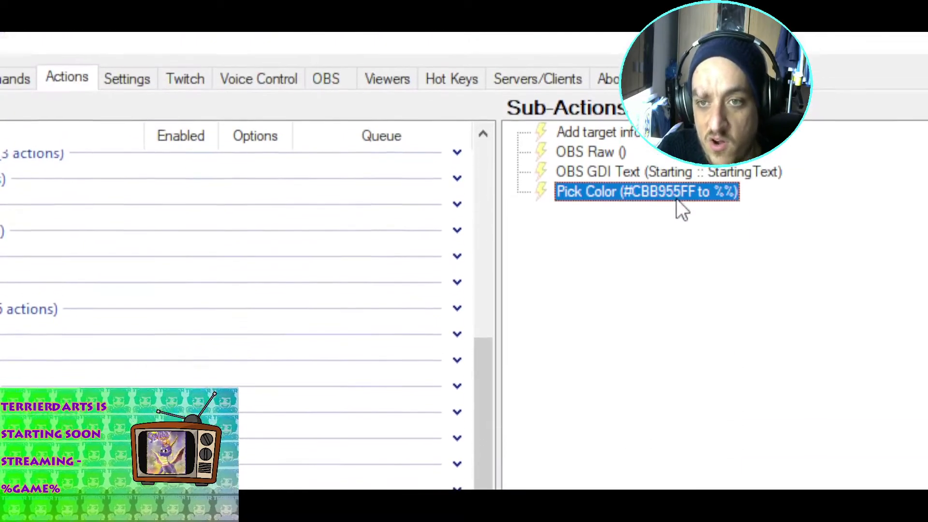
pyautogui.press('Delete')
pyautogui.click(585, 425)
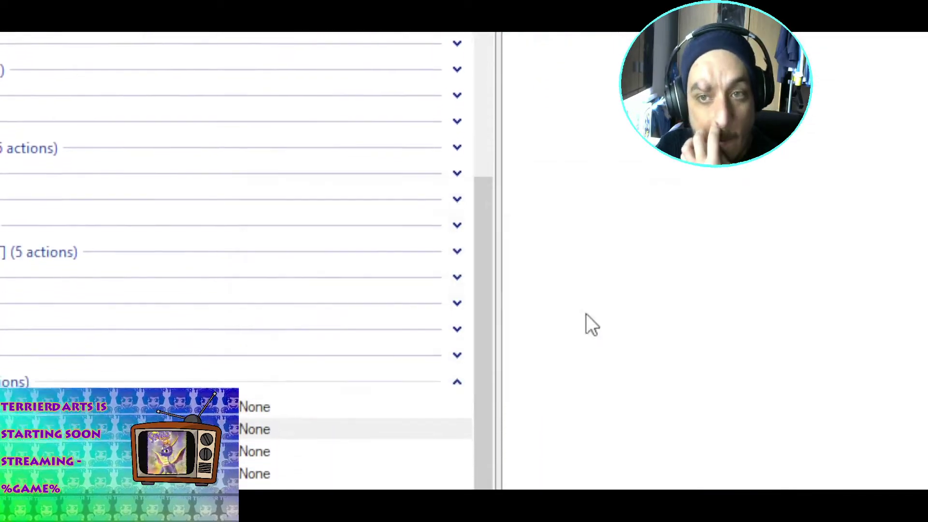
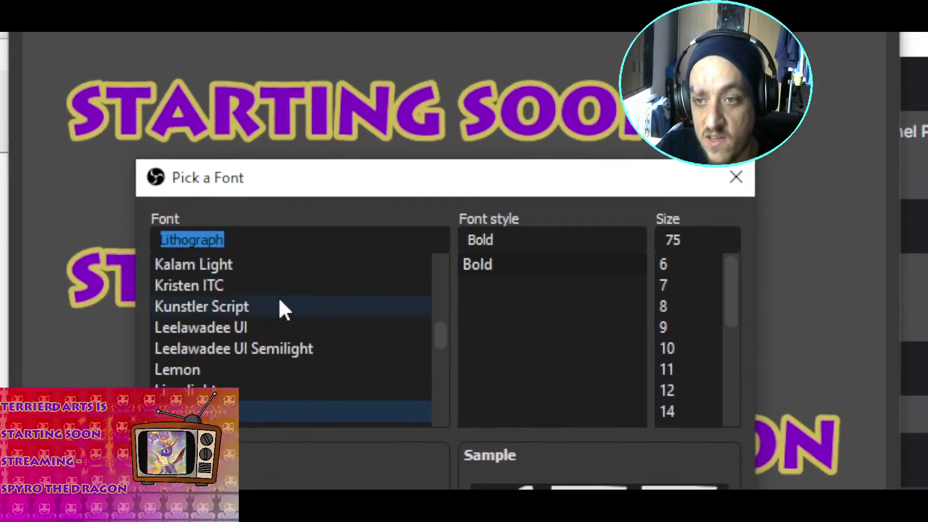
# Step: Browse the fonts in the OBS font picker to High Tower Text, checking which styles each one offers
pyautogui.scroll(2, 216, 382)
pyautogui.click(217, 307)
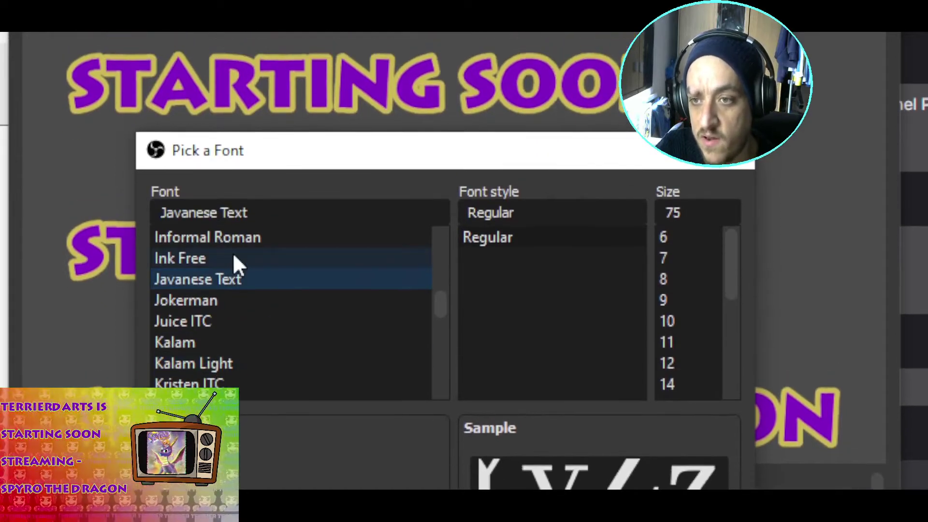
pyautogui.click(234, 240)
pyautogui.press('Up')
pyautogui.press('Up')
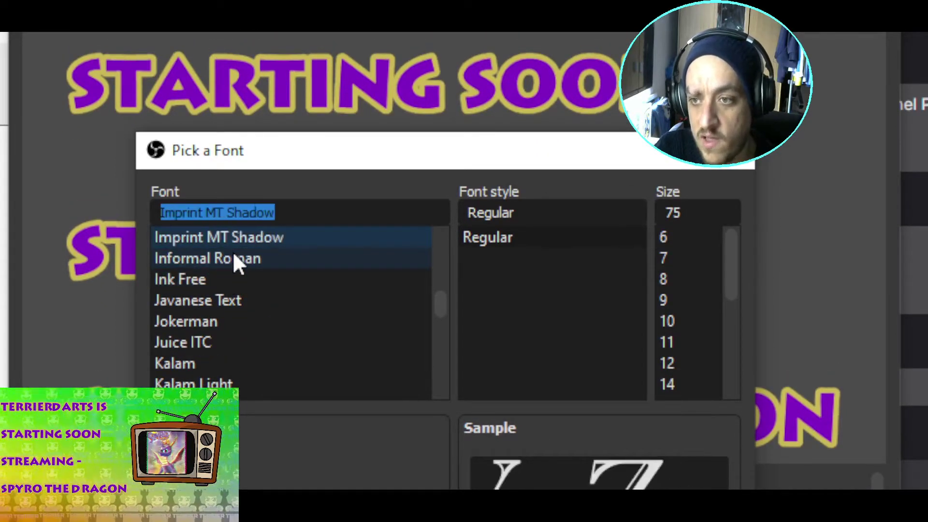
pyautogui.press('pageup')
pyautogui.press('Down')
pyautogui.press('Down')
pyautogui.press('Down')
pyautogui.press('Down')
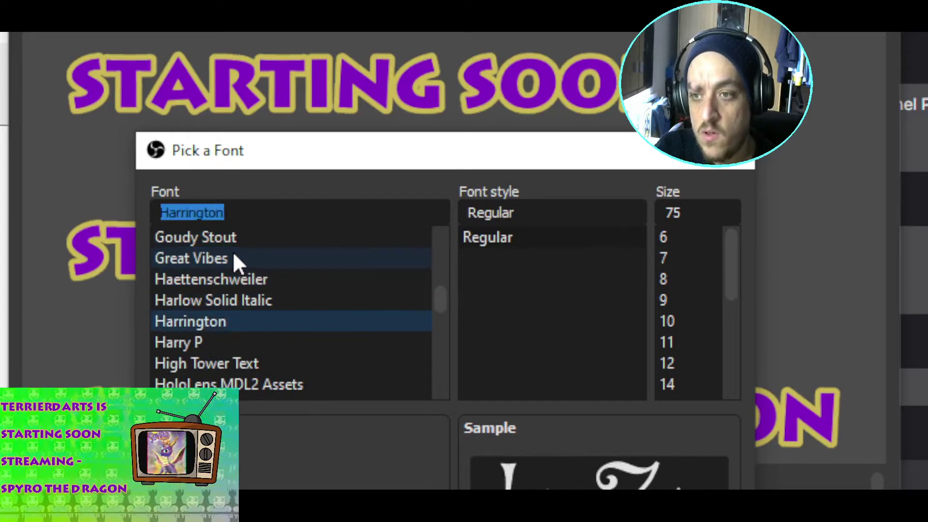
pyautogui.press('Down')
pyautogui.press('Down')
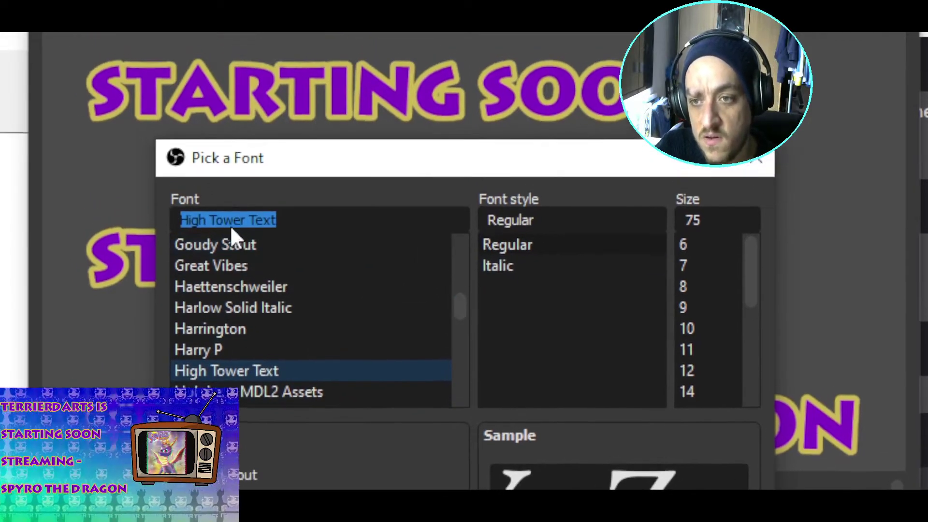
# Step: Compare the Regular and Italic styles of High Tower Text and cancel the font picker
pyautogui.click(530, 244)
pyautogui.click(522, 265)
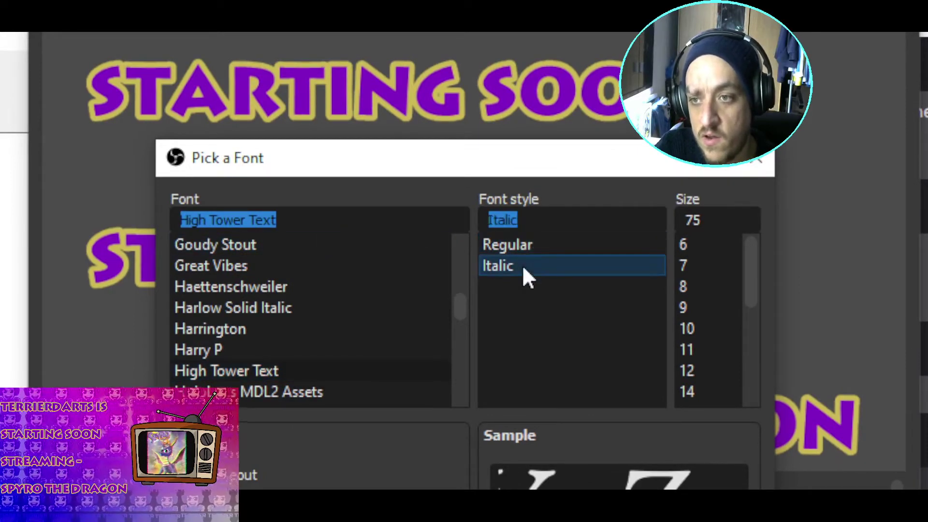
pyautogui.click(527, 250)
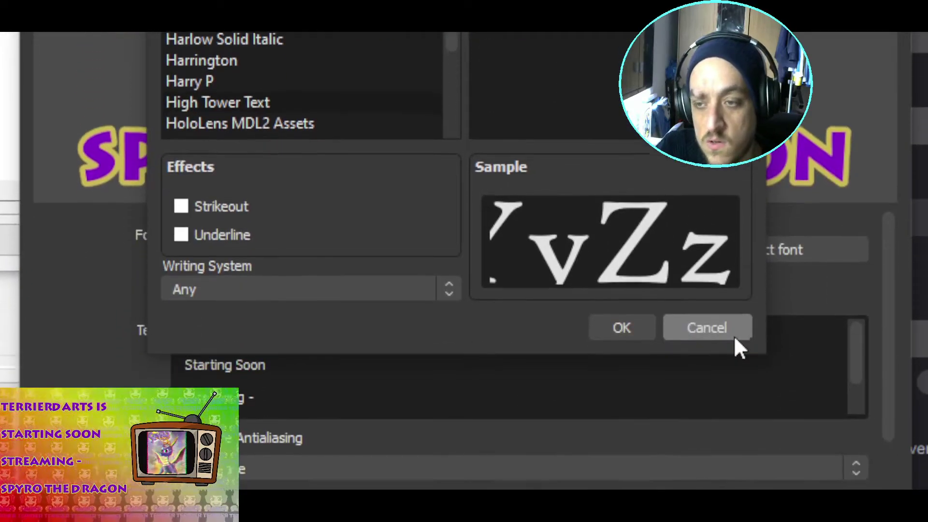
pyautogui.click(716, 328)
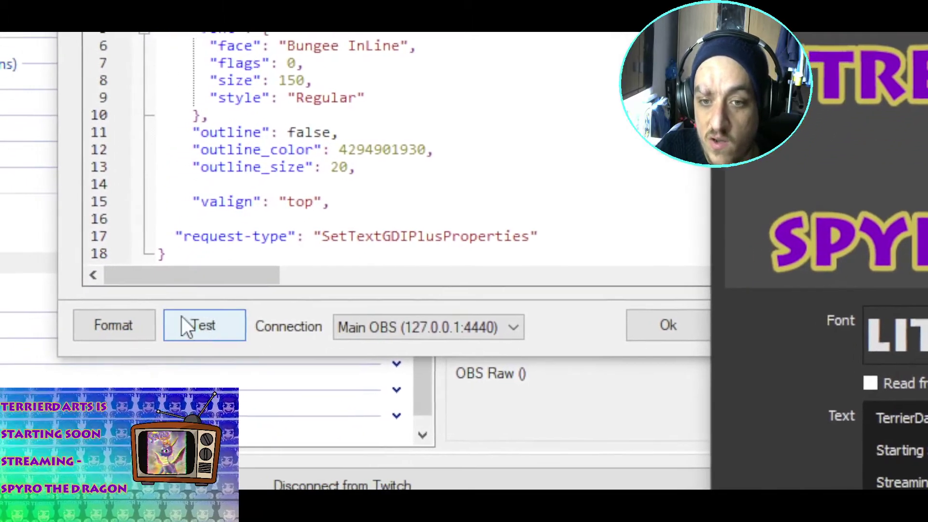
# Step: Test the OBS Raw request that applies the Bungee InLine font with the outline off, and save the sub-action
pyautogui.click(201, 326)
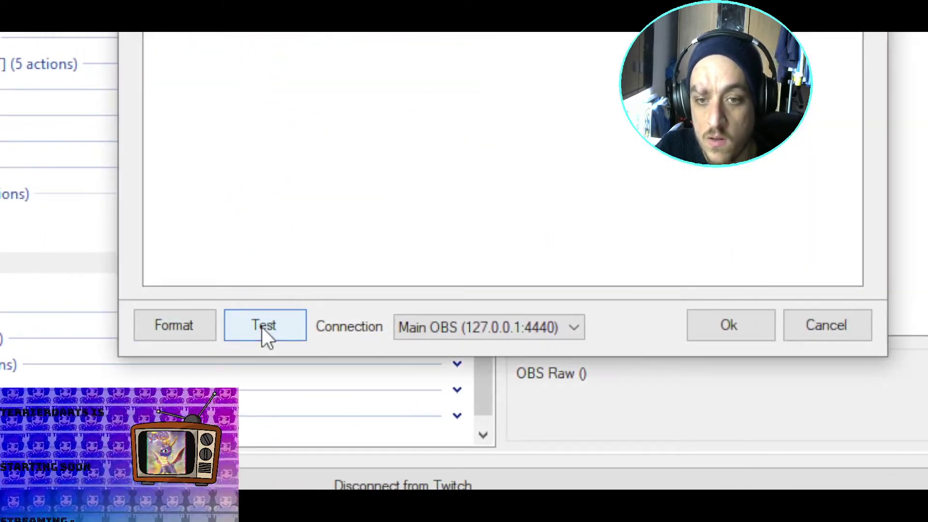
pyautogui.click(718, 330)
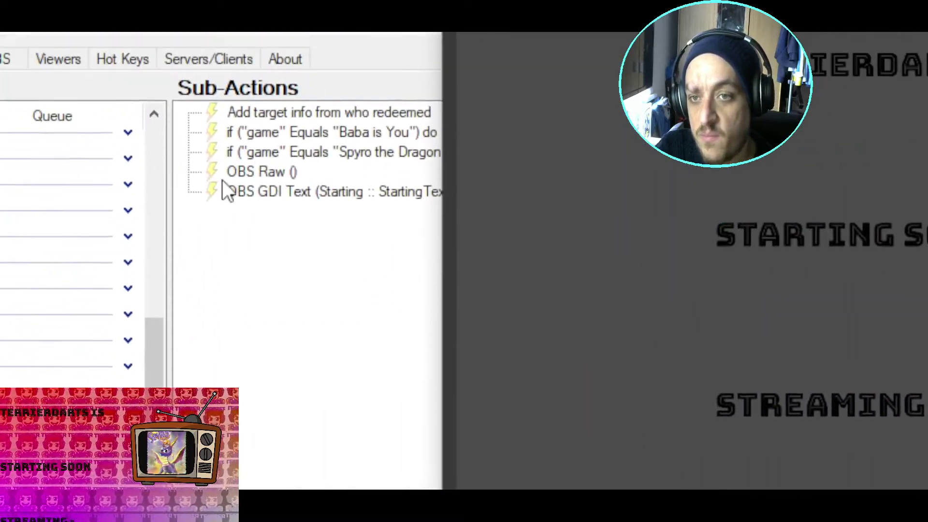
# Step: Reopen the OBS Raw sub-action, highlight its outline_color and outline_size lines for review, and close the request
pyautogui.click(232, 170)
pyautogui.doubleClick(231, 226)
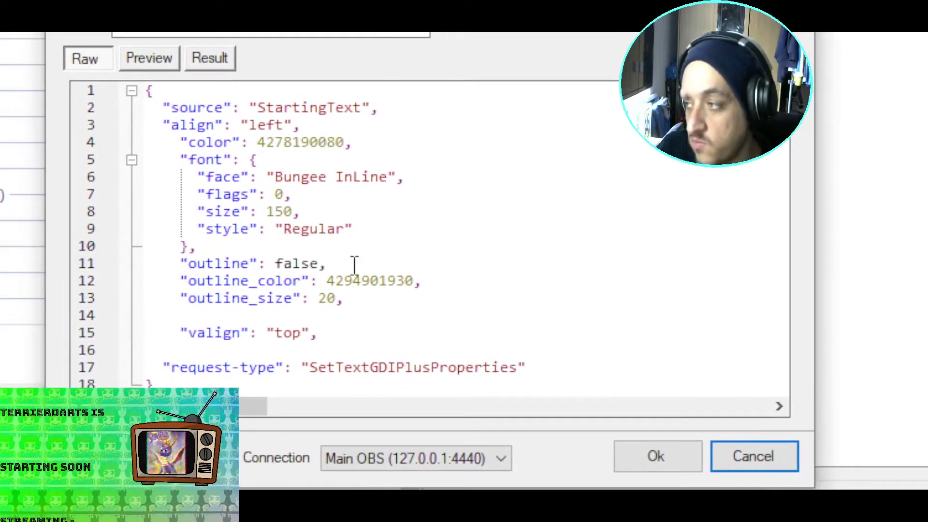
pyautogui.hotkey('shift', 'Up')
pyautogui.hotkey('shift', 'Up')
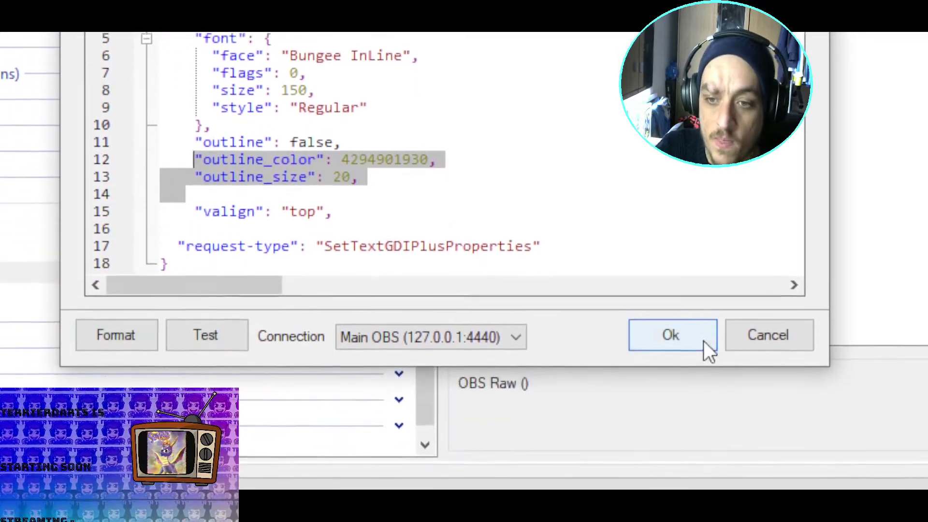
pyautogui.click(701, 461)
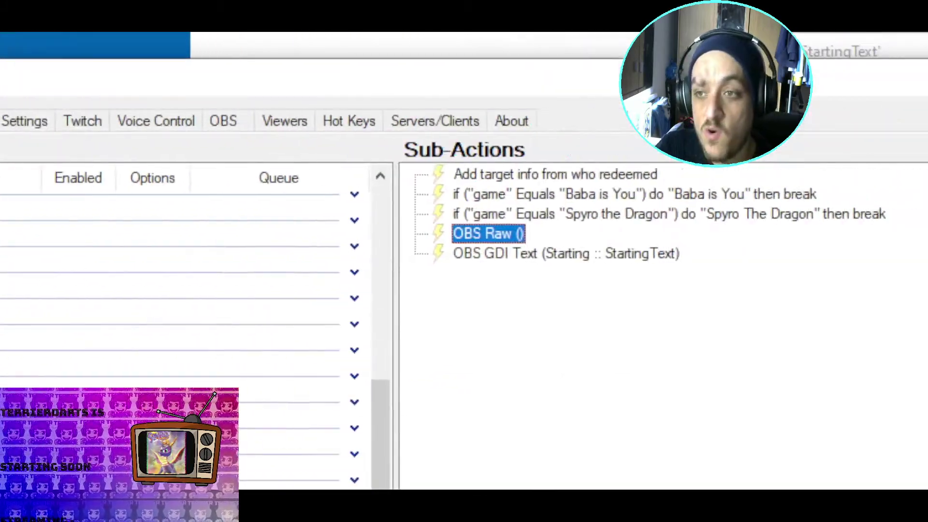
# Step: Compare the StartingText properties preview in OBS with the OBS Raw and OBS GDI Text sub-actions
pyautogui.click(758, 46)
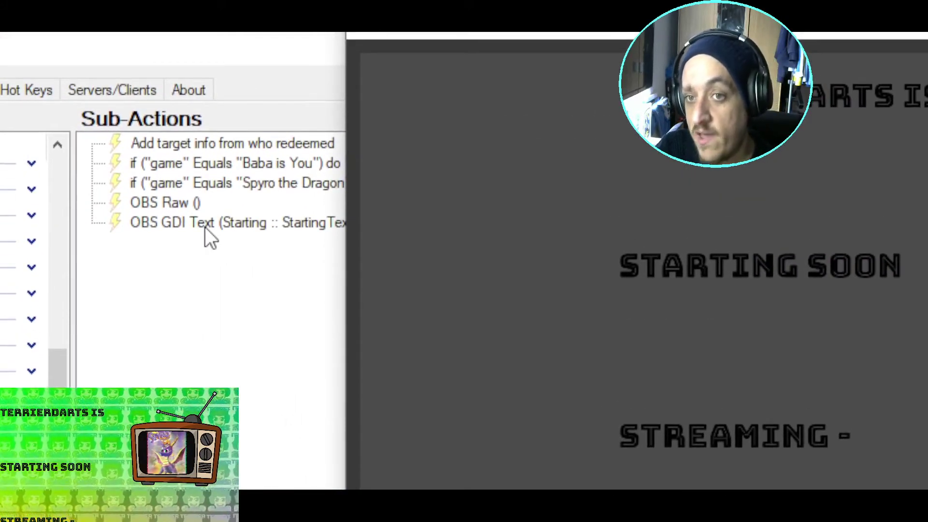
pyautogui.click(205, 227)
pyautogui.click(185, 205)
pyautogui.click(204, 238)
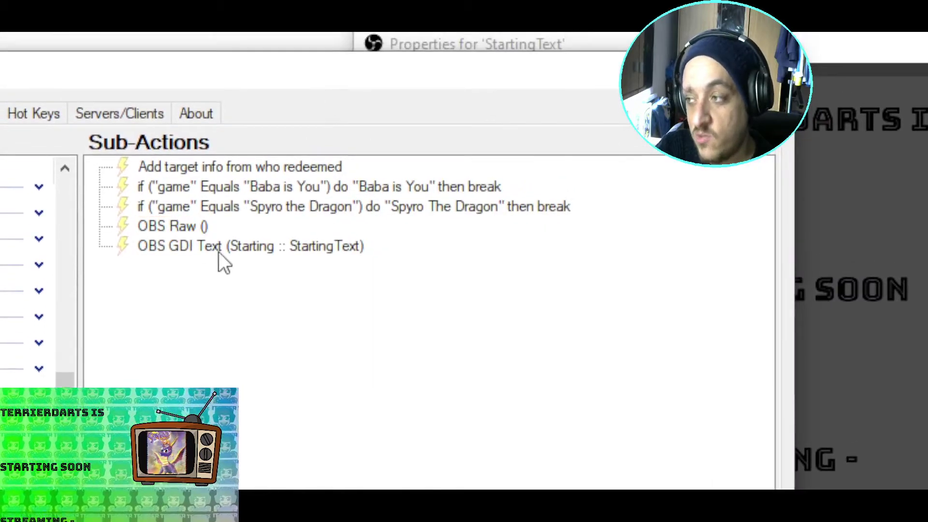
pyautogui.click(219, 246)
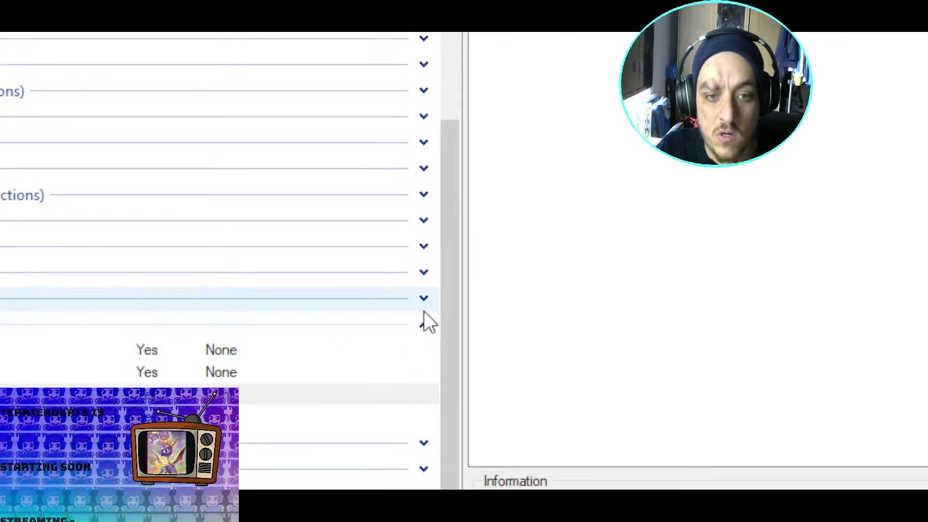
# Step: Examine the text line in TDMegaShoutout's Create Source Last Seen request as a line-break example, and cancel the request editor
pyautogui.click(424, 324)
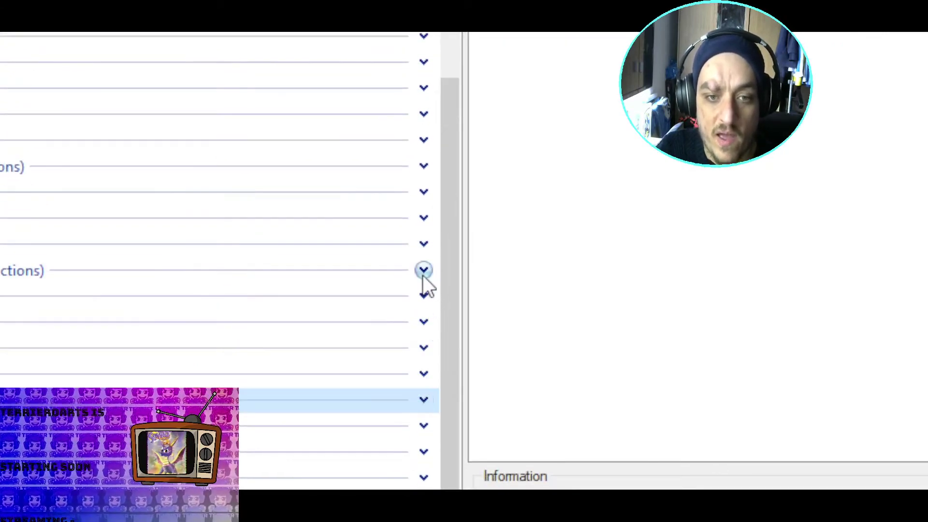
pyautogui.click(424, 348)
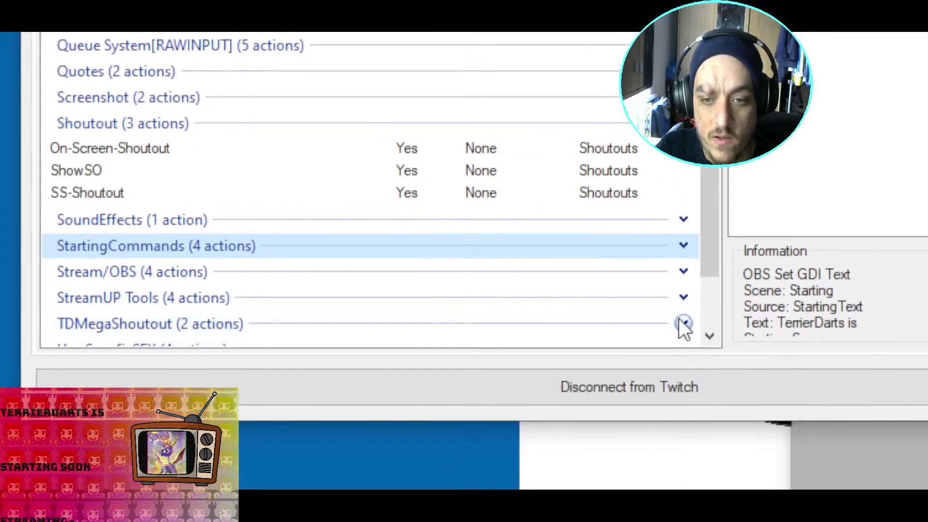
pyautogui.click(683, 351)
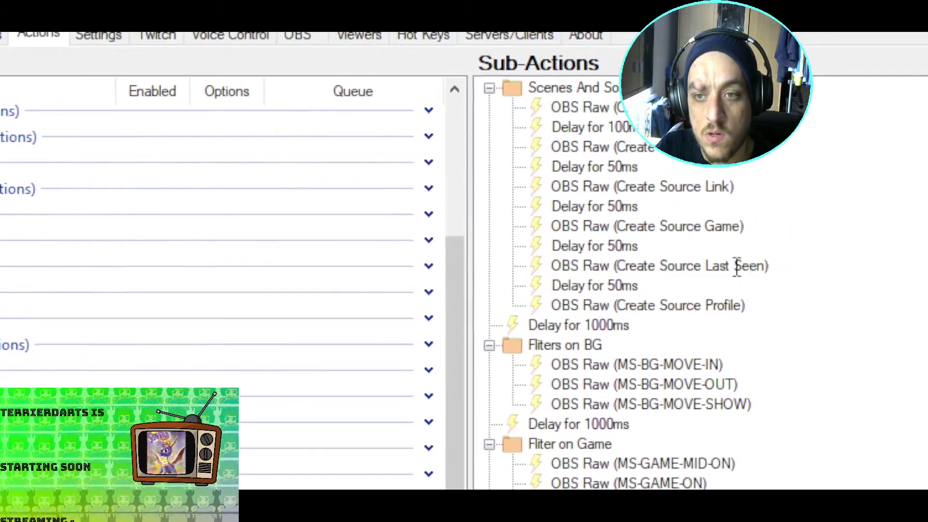
pyautogui.doubleClick(737, 266)
pyautogui.scroll(-1, 541, 358)
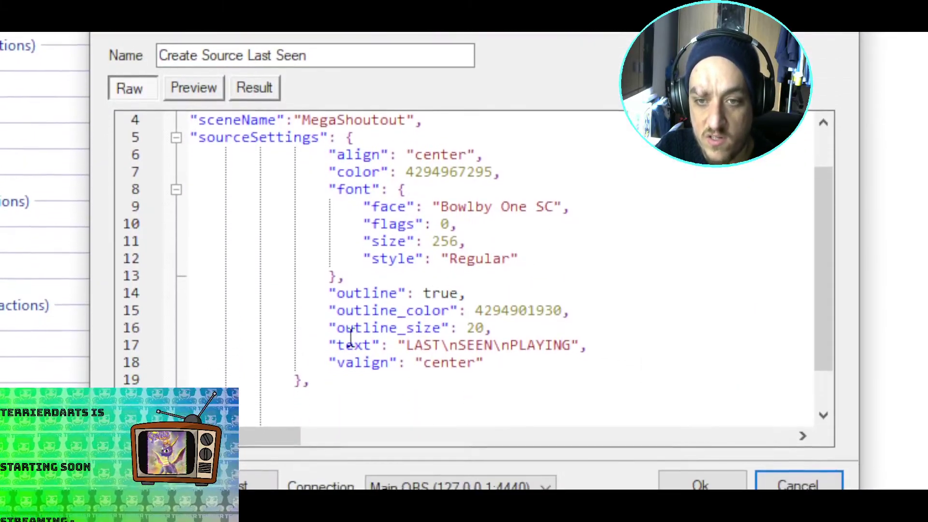
pyautogui.moveTo(328, 345); pyautogui.dragTo(613, 317)
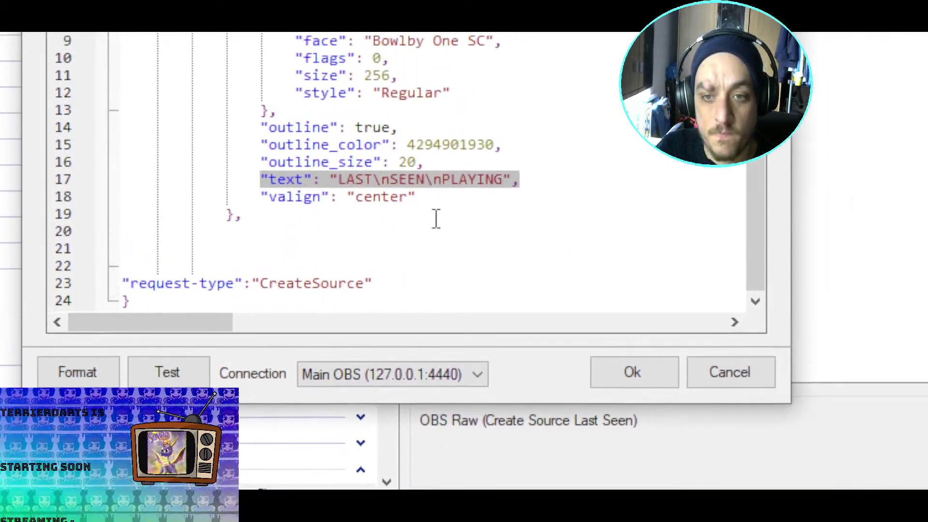
pyautogui.scroll(3, 436, 217)
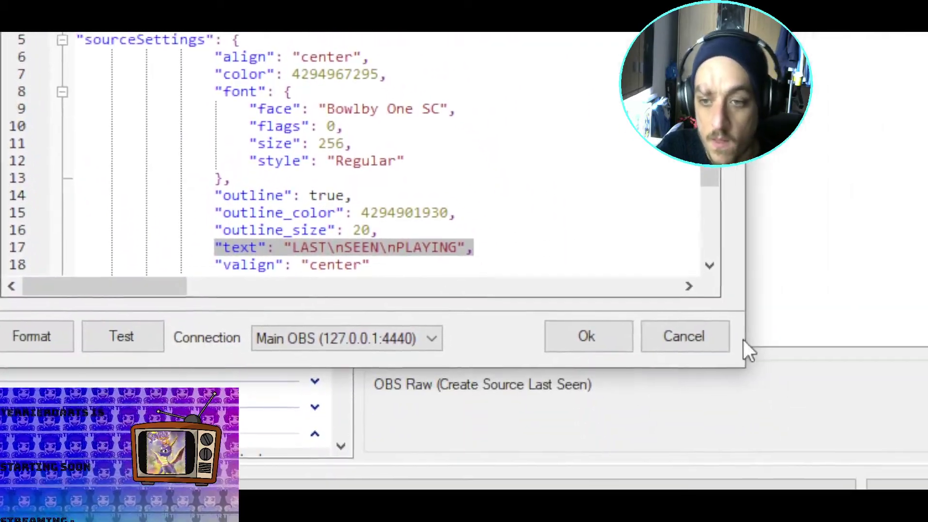
pyautogui.click(710, 338)
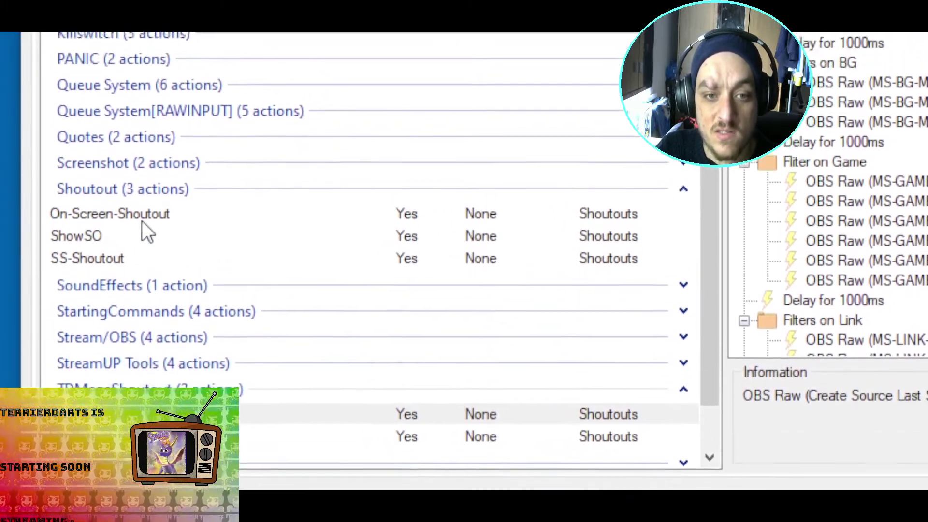
# Step: Expand the StartingCommands group, look through its actions and select Baba is You
pyautogui.click(651, 313)
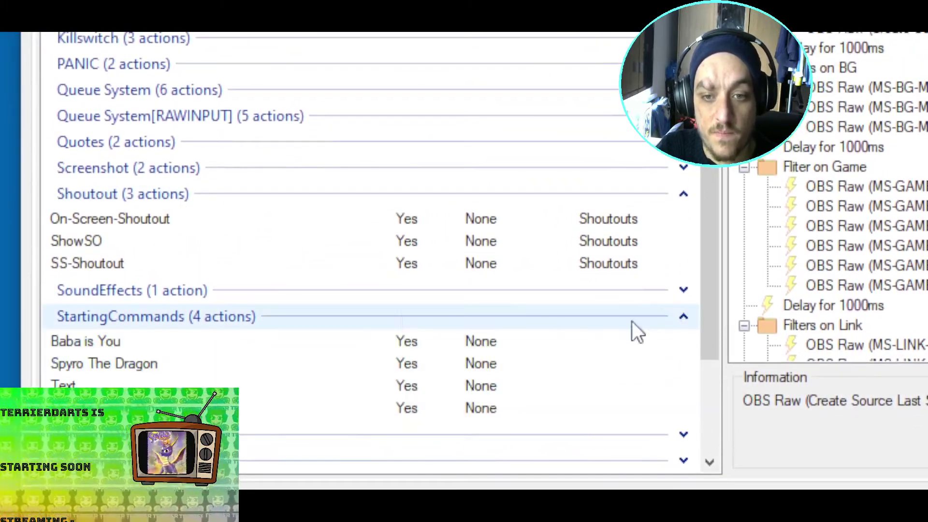
pyautogui.click(212, 363)
pyautogui.click(205, 407)
pyautogui.click(209, 385)
pyautogui.click(209, 290)
pyautogui.click(219, 268)
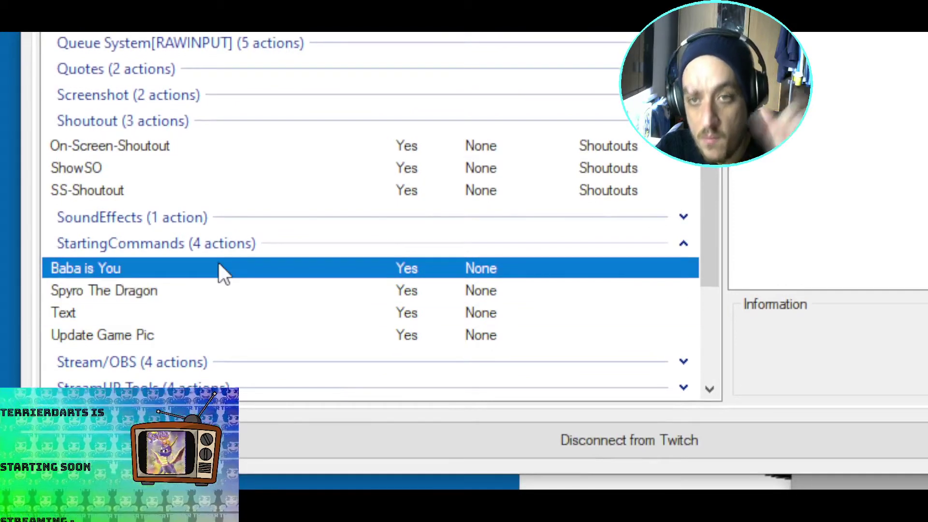
pyautogui.scroll(3, 219, 263)
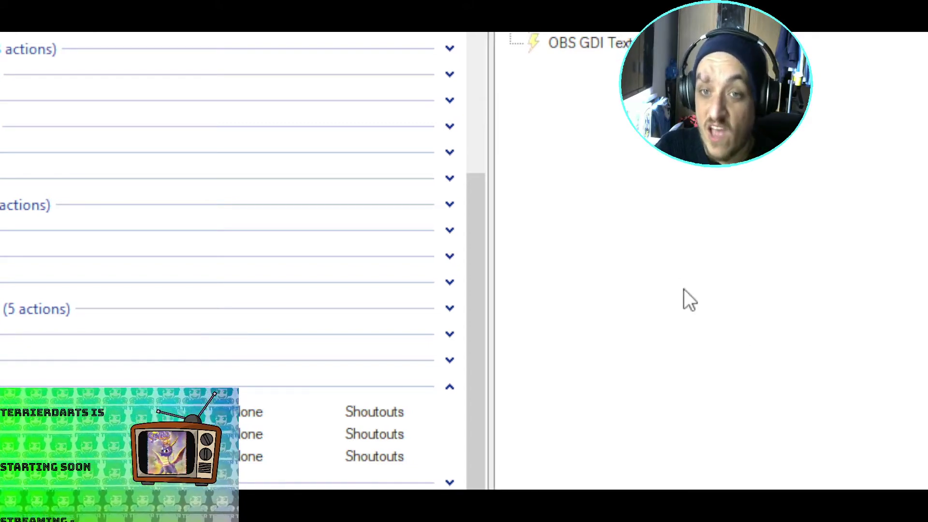
# Step: Test the Baba is You action's OBS Raw request with the Babaisyoubasic font and save the sub-action
pyautogui.doubleClick(575, 194)
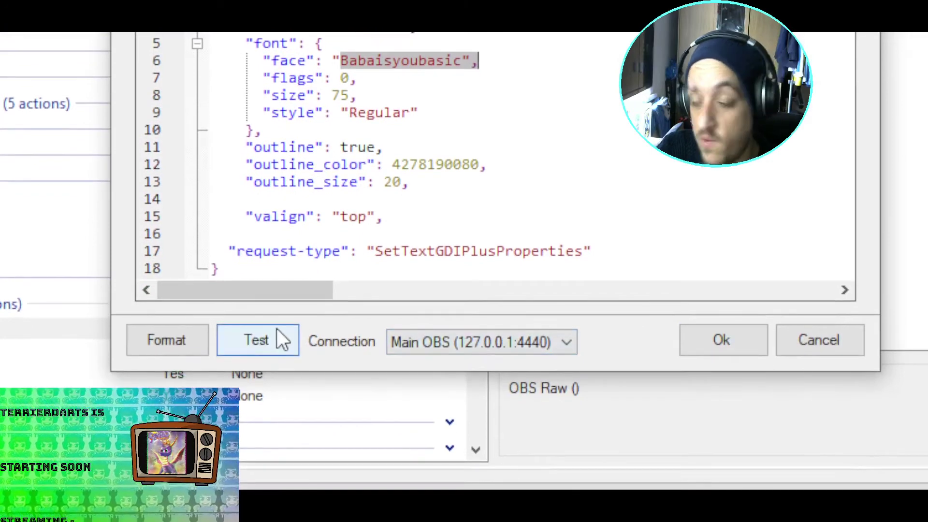
pyautogui.click(277, 333)
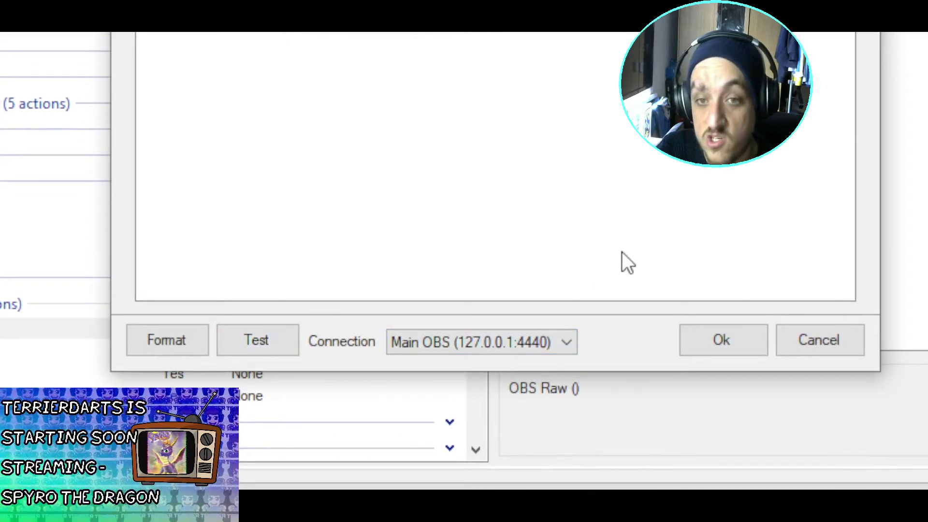
pyautogui.click(724, 344)
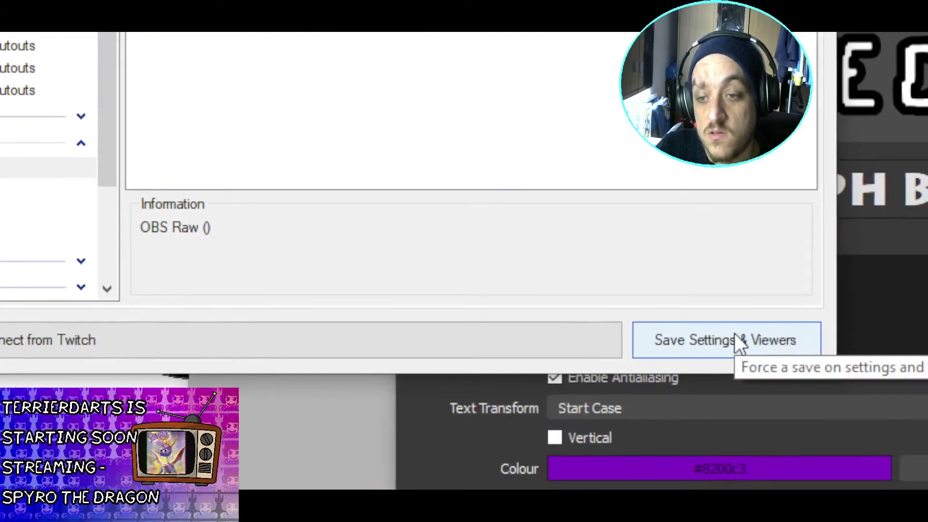
# Step: Save the Streamer.bot settings and viewers, and discard the unsaved StartingText property changes in OBS
pyautogui.click(735, 333)
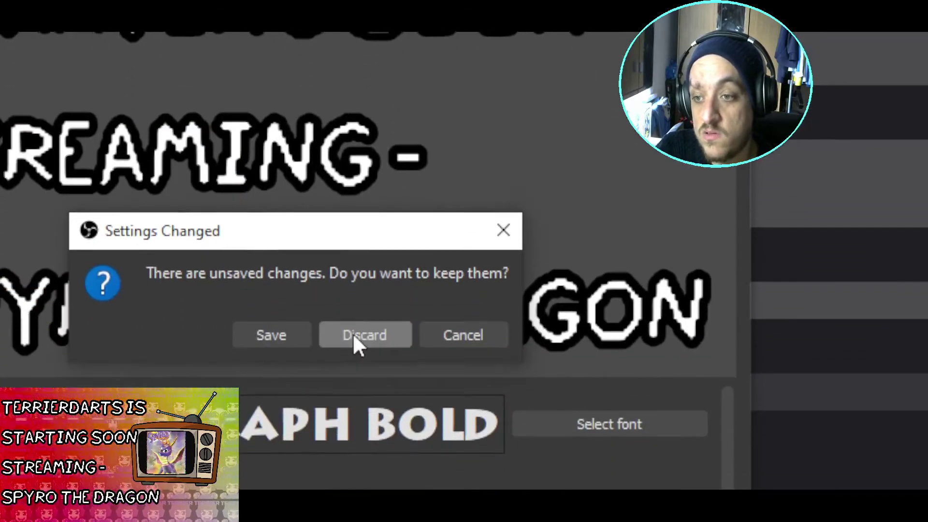
pyautogui.click(444, 332)
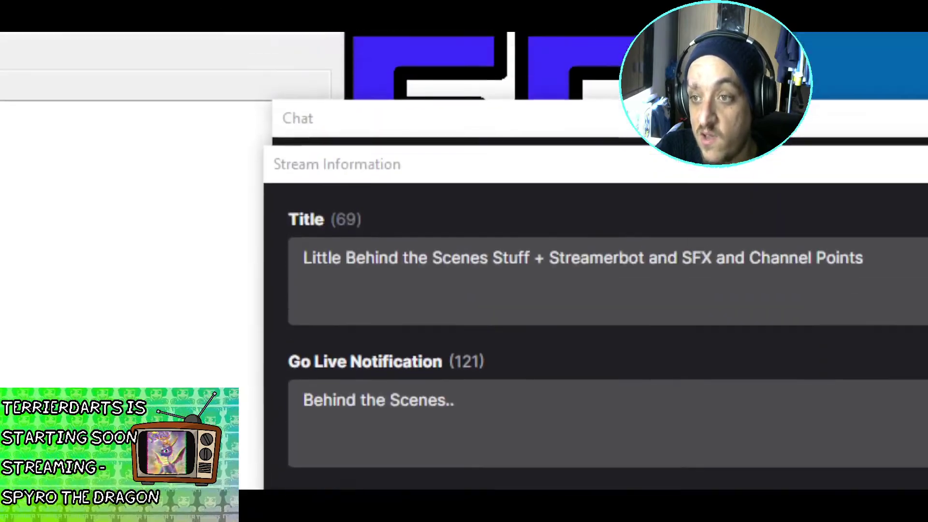
# Step: Switch to the stream chat window and send the !starting command to run the starting-screen action
pyautogui.click(600, 119)
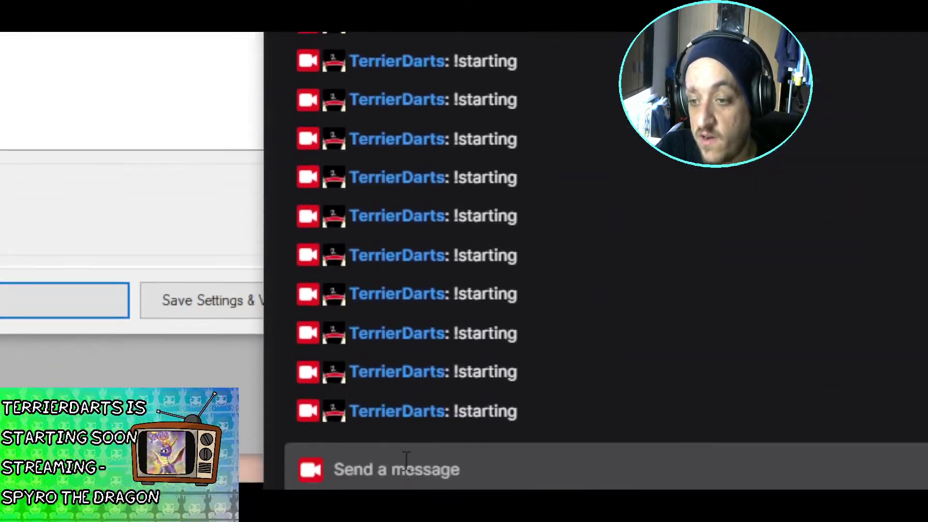
pyautogui.click(406, 461)
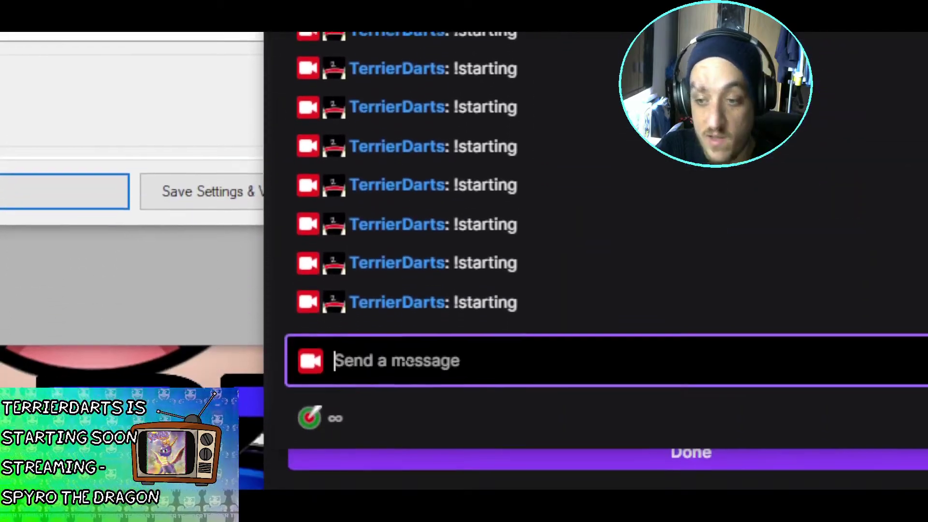
pyautogui.write('!starting')
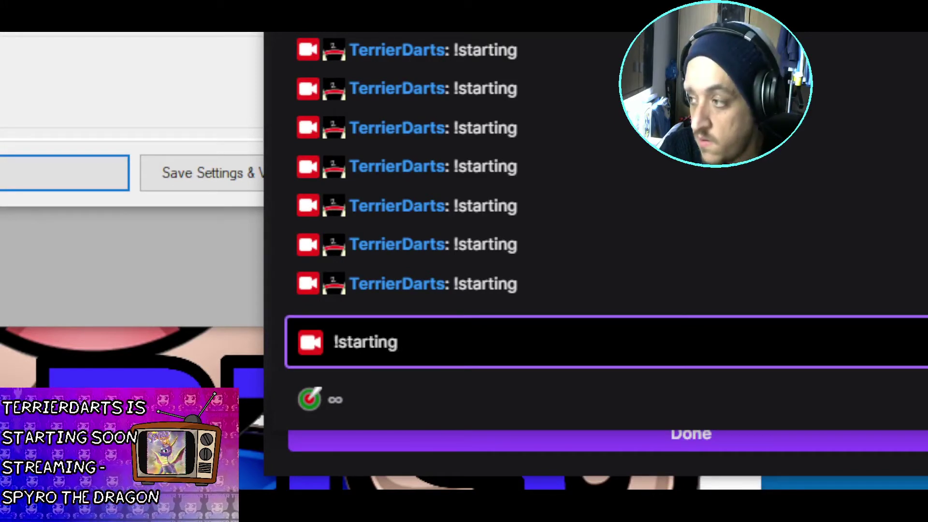
pyautogui.press('Return')
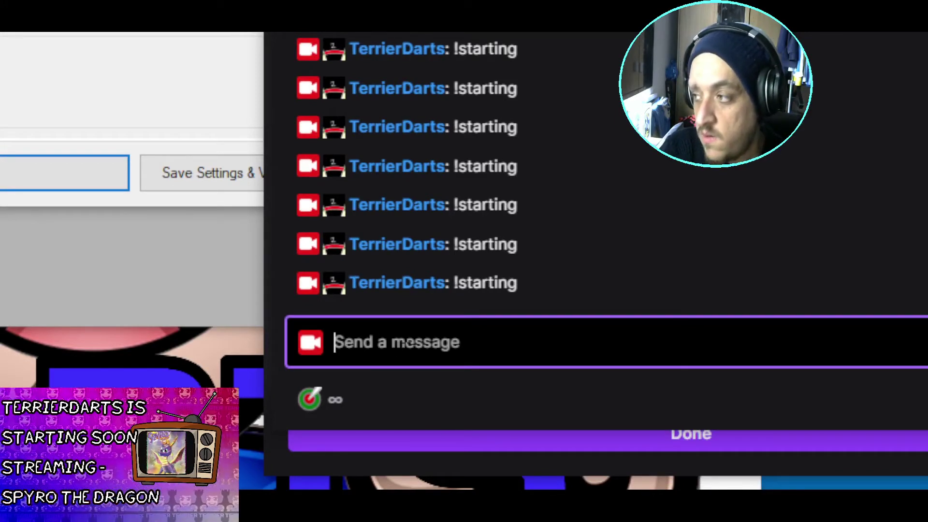